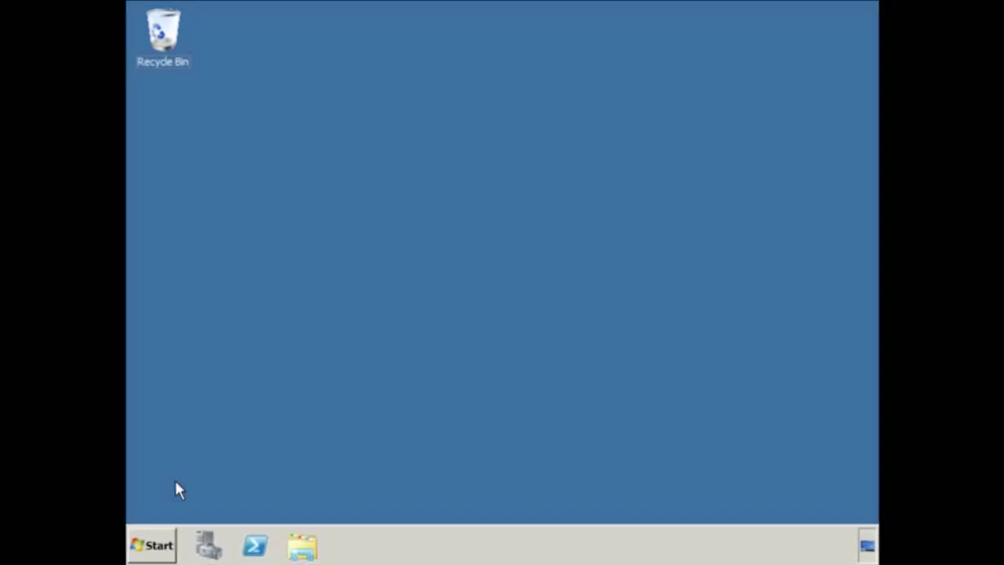
Step: Launch DNS Manager from Administrative Tools and display the test.local forward lookup zone's records
left_click(157, 545)
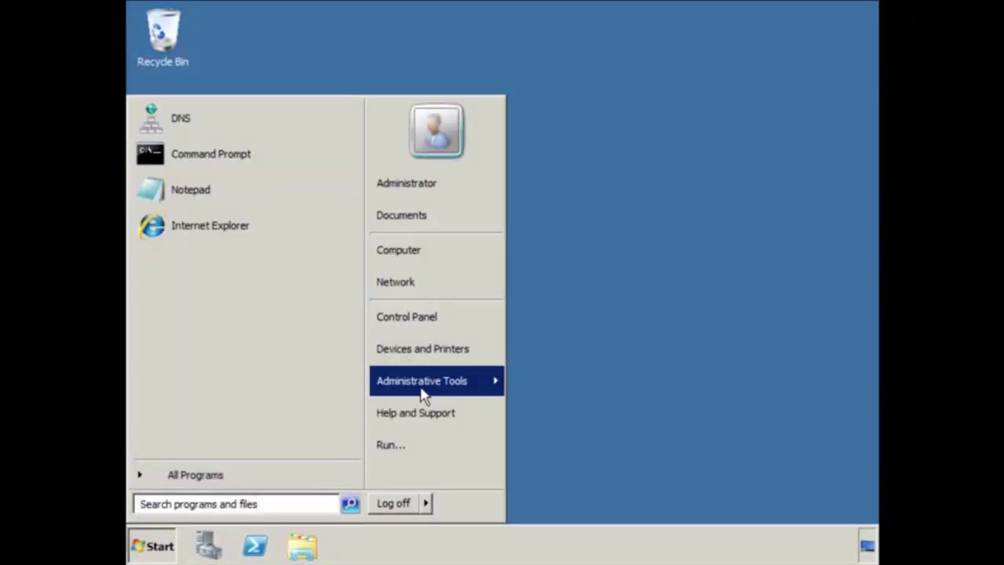
mouse_move(420, 392)
left_click(689, 254)
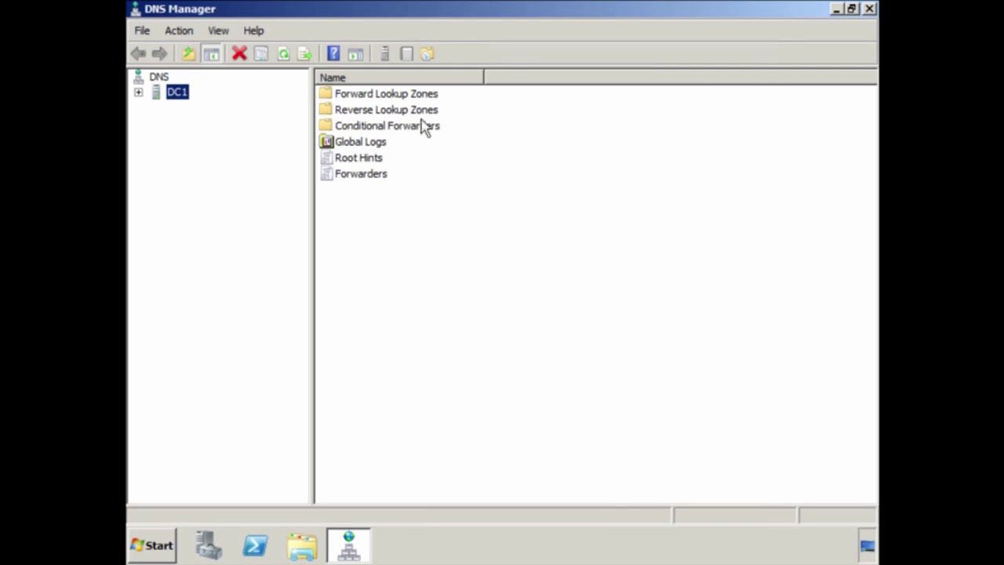
double_click(387, 95)
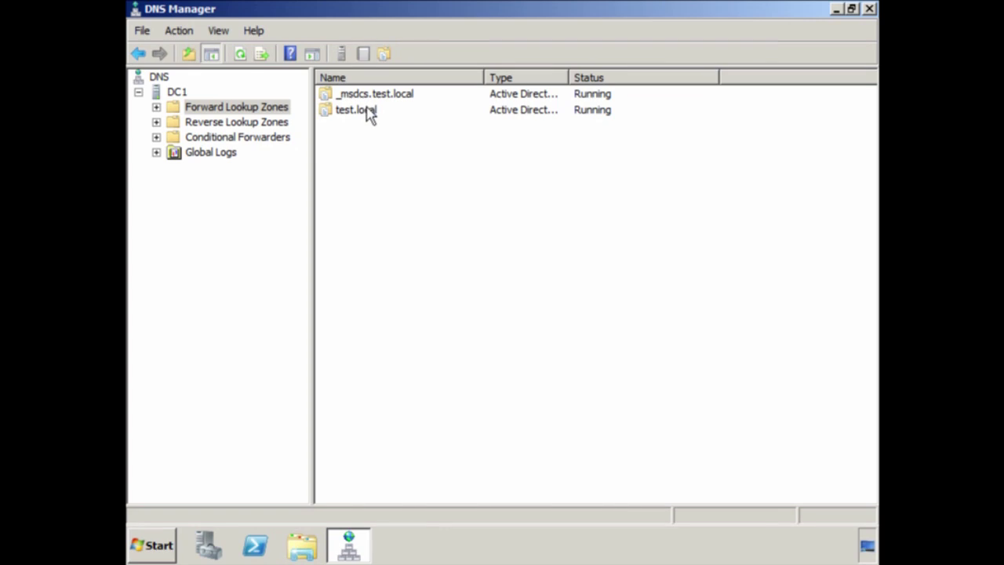
double_click(369, 112)
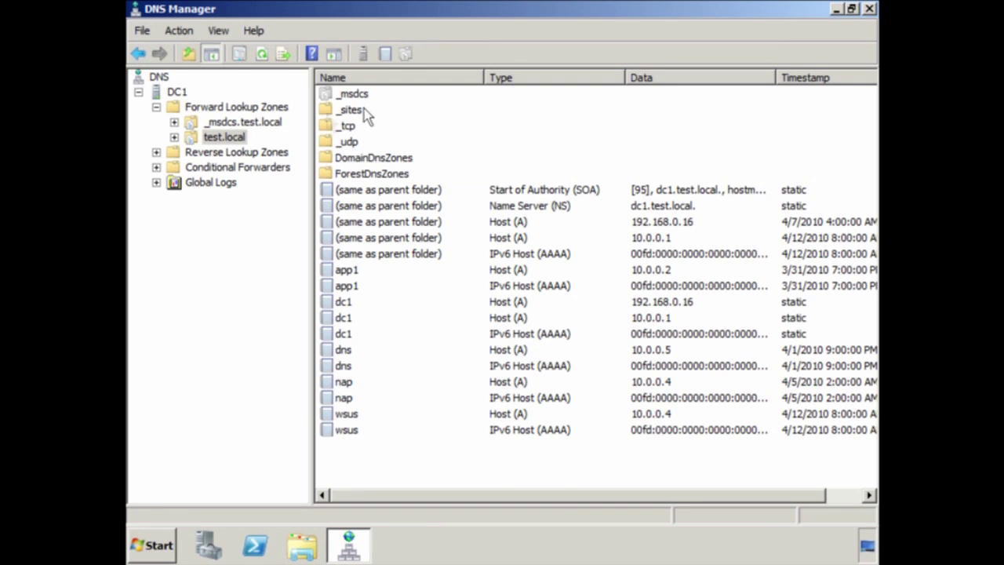
Step: Add a WindowsUpdate alias (CNAME) record to test.local targeting host wsus
right_click(235, 138)
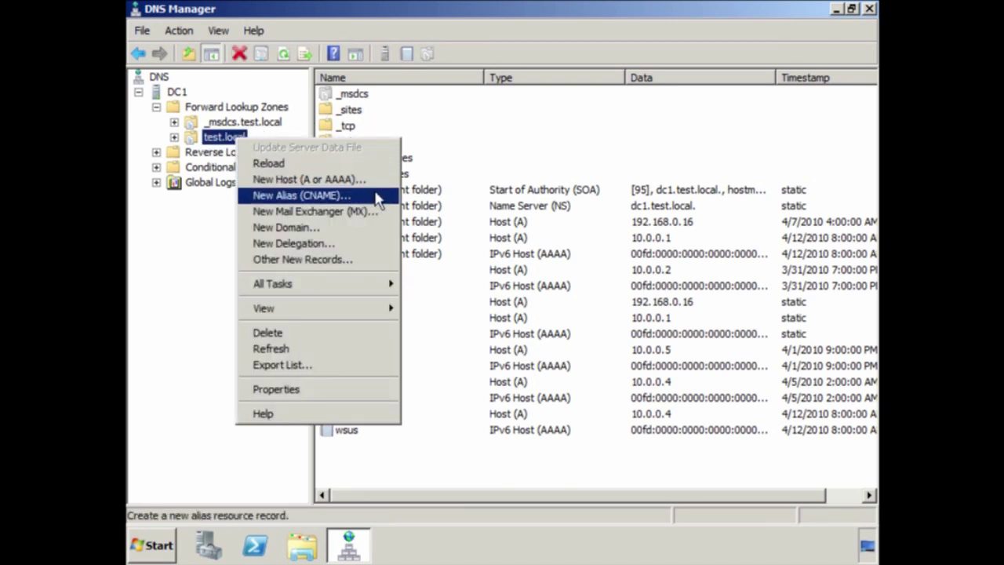
left_click(376, 196)
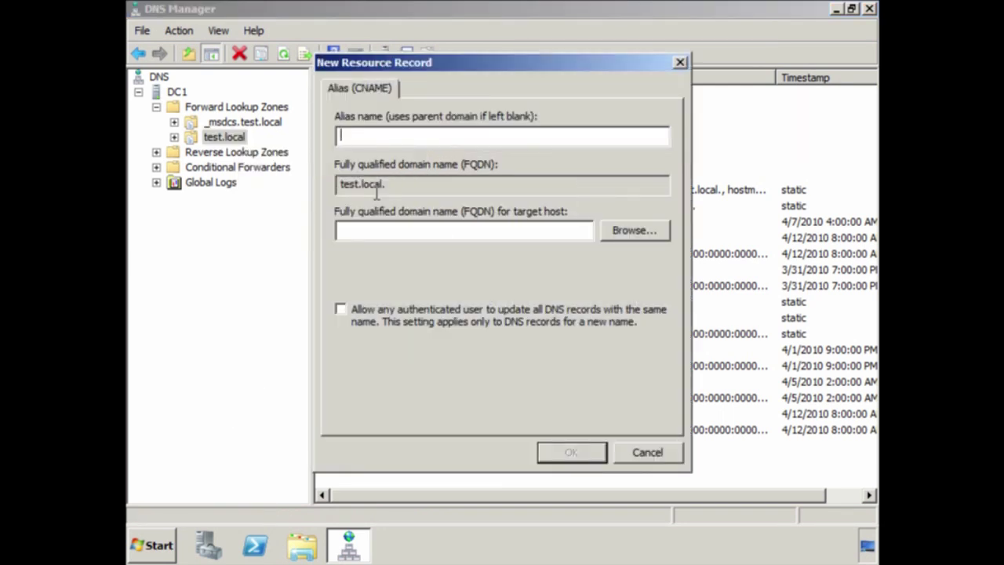
type("W")
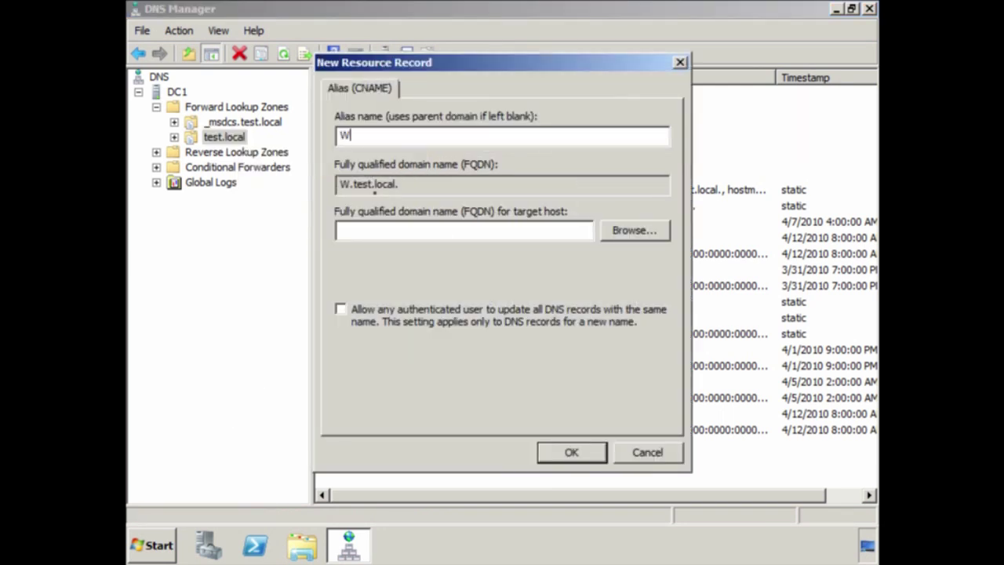
type("indowsUpdate")
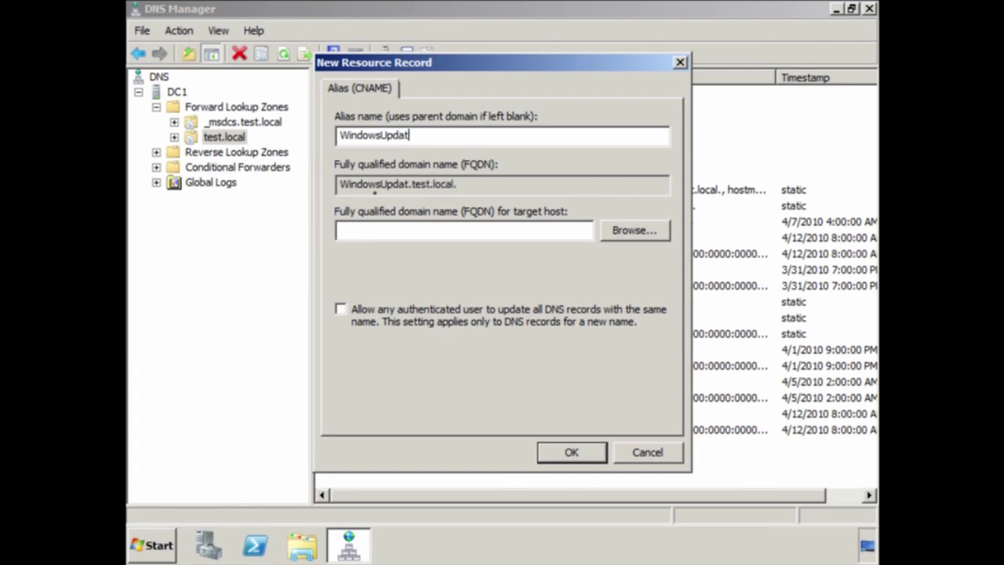
key("Tab")
key("Tab")
type("wsus")
key("Tab")
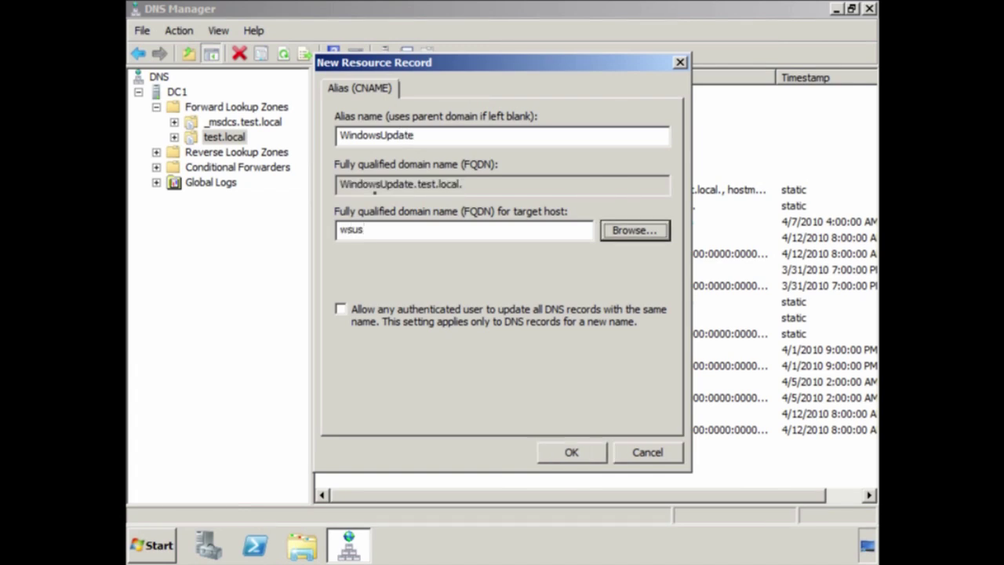
key("Tab")
key("Tab")
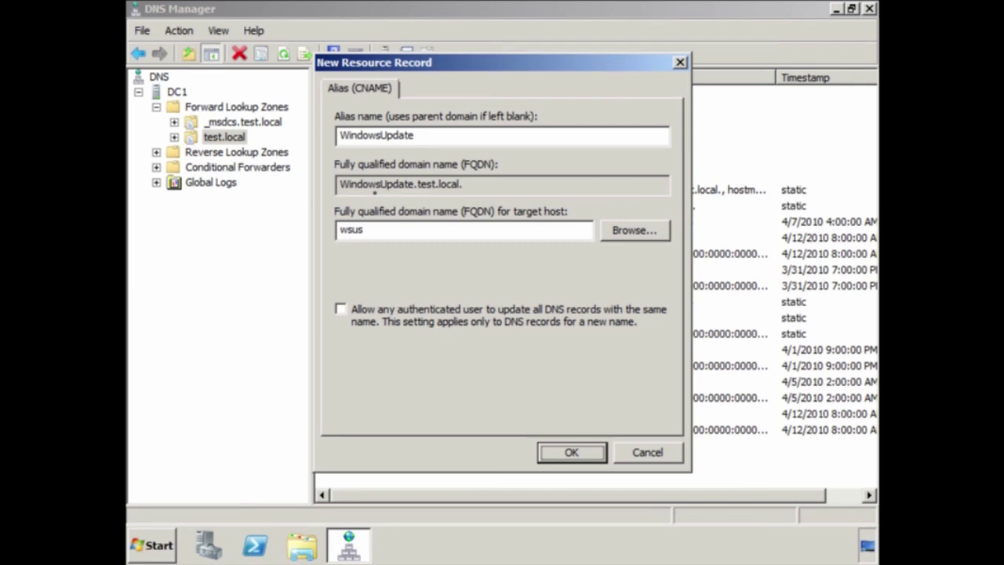
left_click(573, 453)
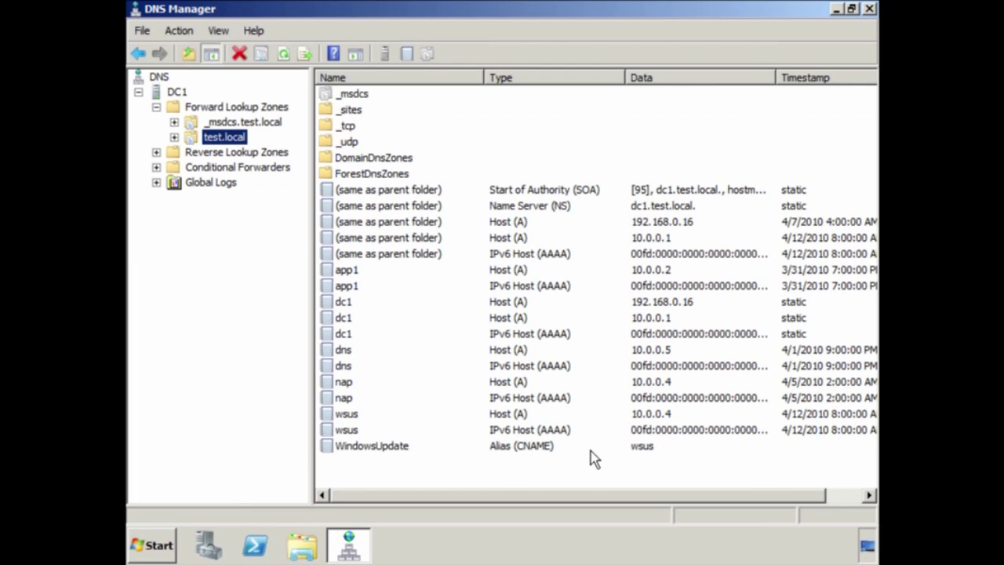
left_click(375, 449)
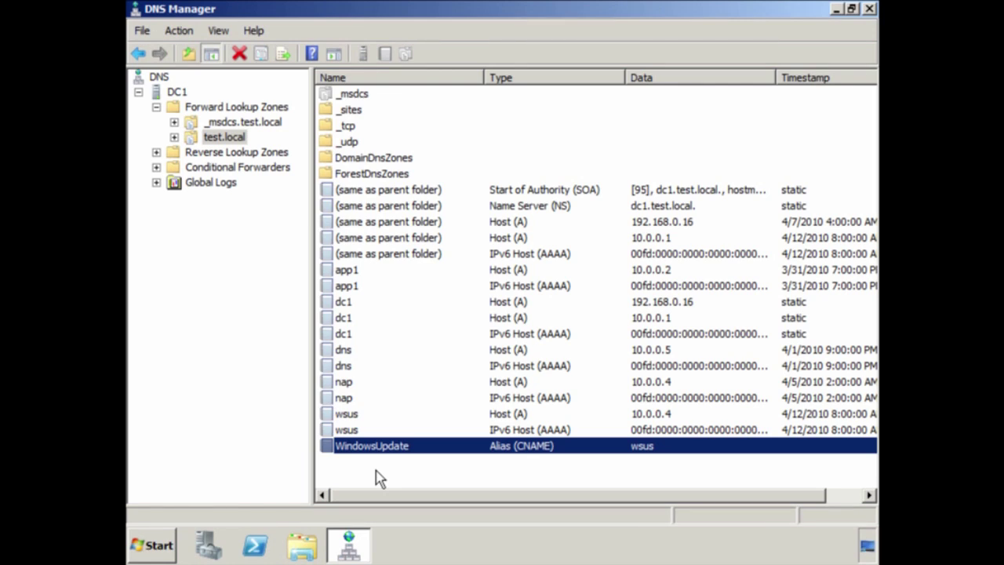
Step: Create host record App2 at 10.0.0.43 in test.local with its associated PTR record
right_click(227, 140)
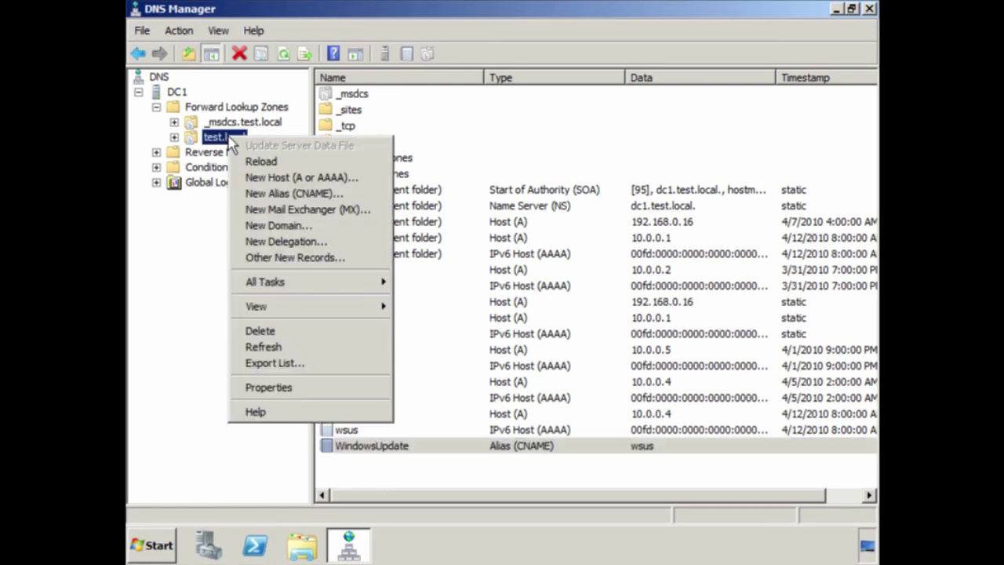
left_click(362, 180)
type("App2")
key("Tab")
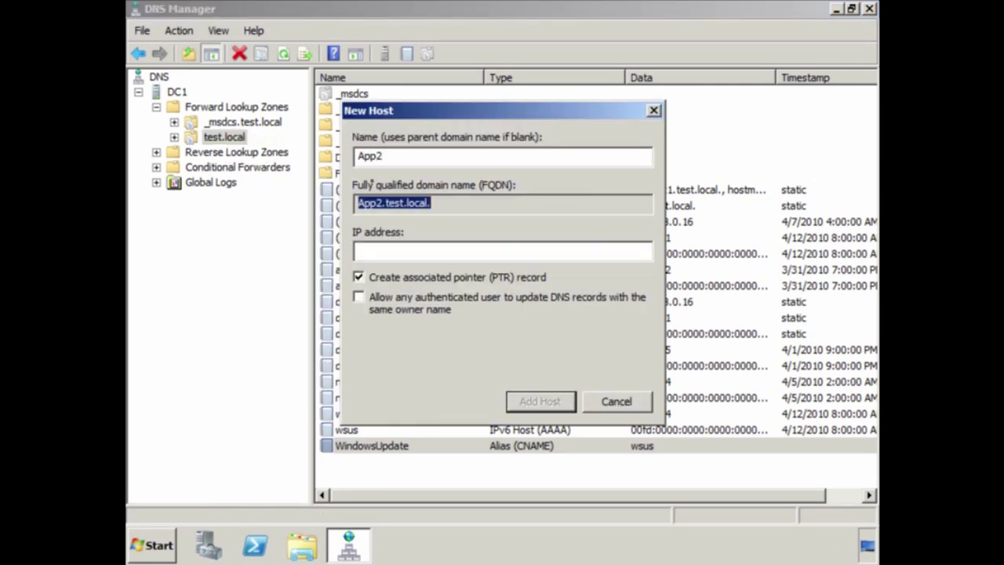
key("Tab")
type("10.0.0")
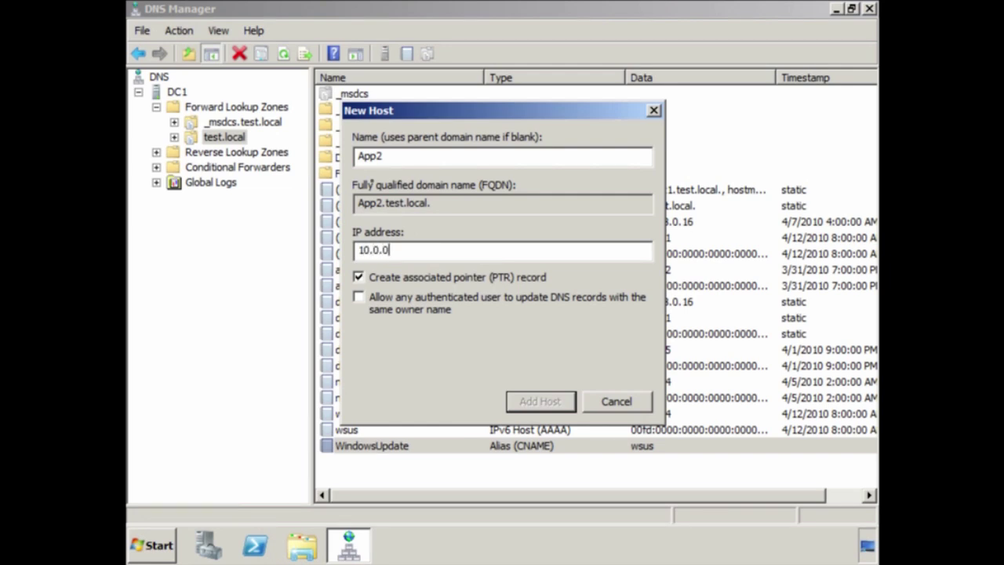
type(".43")
key("Tab")
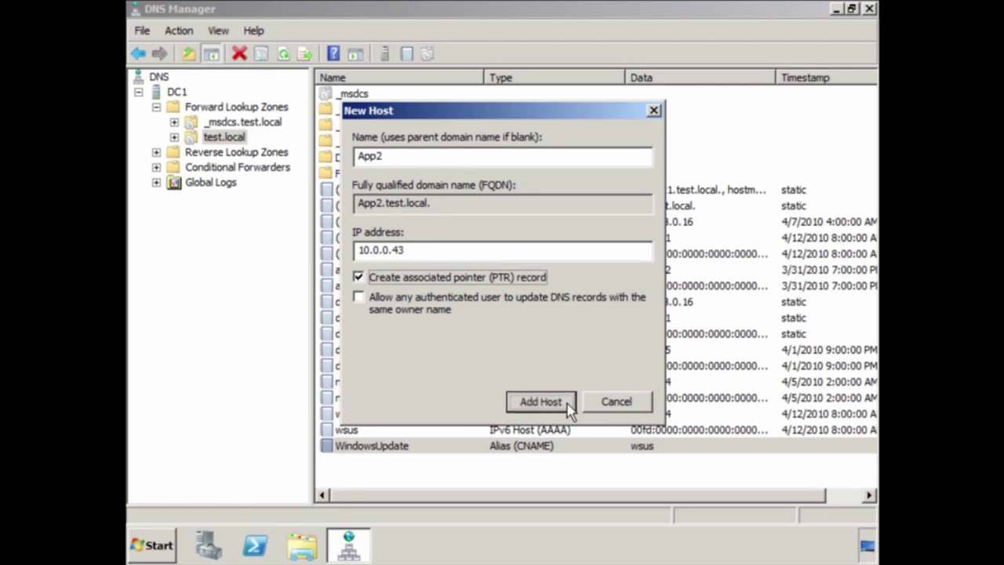
left_click(541, 402)
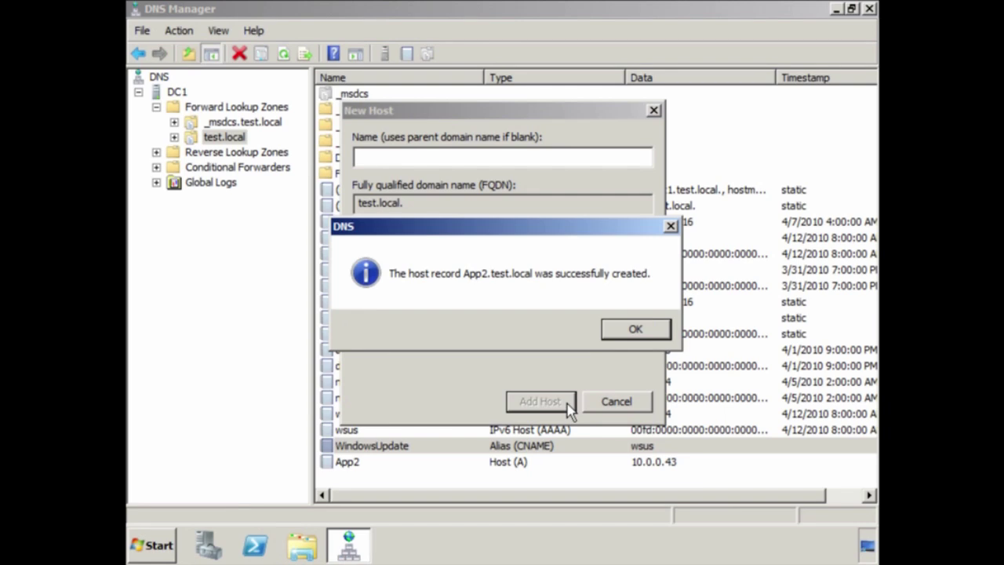
left_click(653, 330)
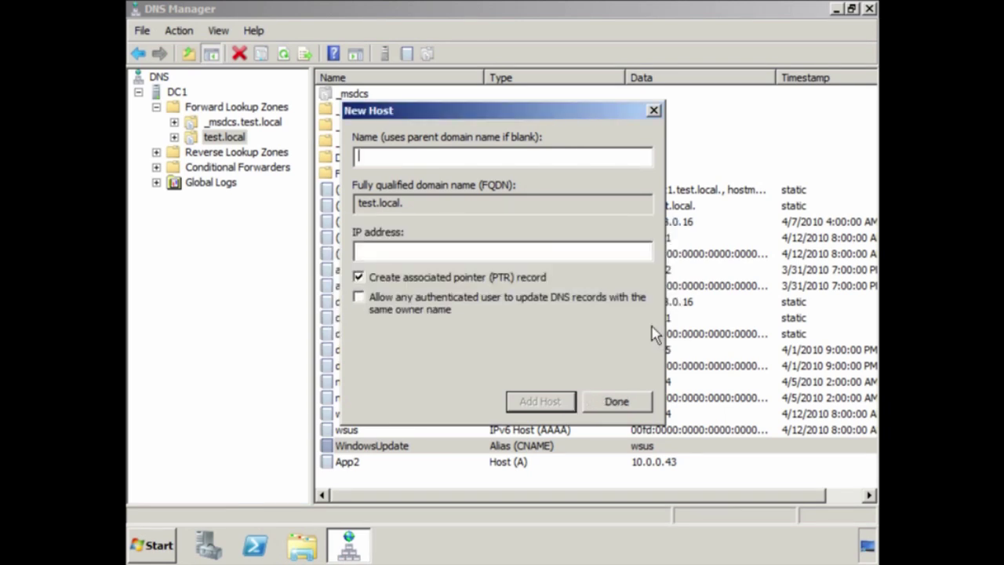
left_click(632, 401)
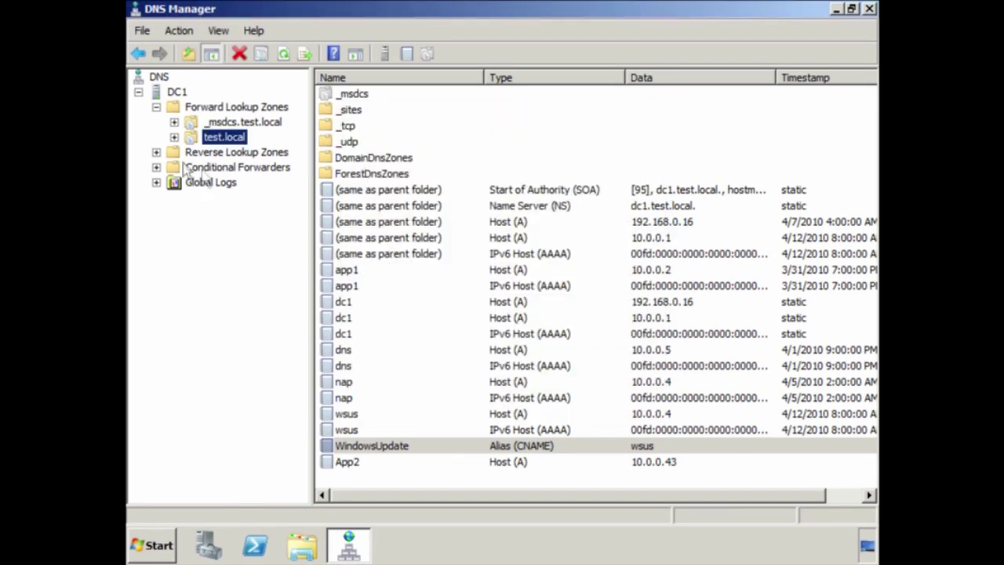
left_click(157, 154)
Step: Check the 10.0.0.43 pointer record for app2 in the 0.0.10.in-addr.arpa reverse zone
left_click(248, 169)
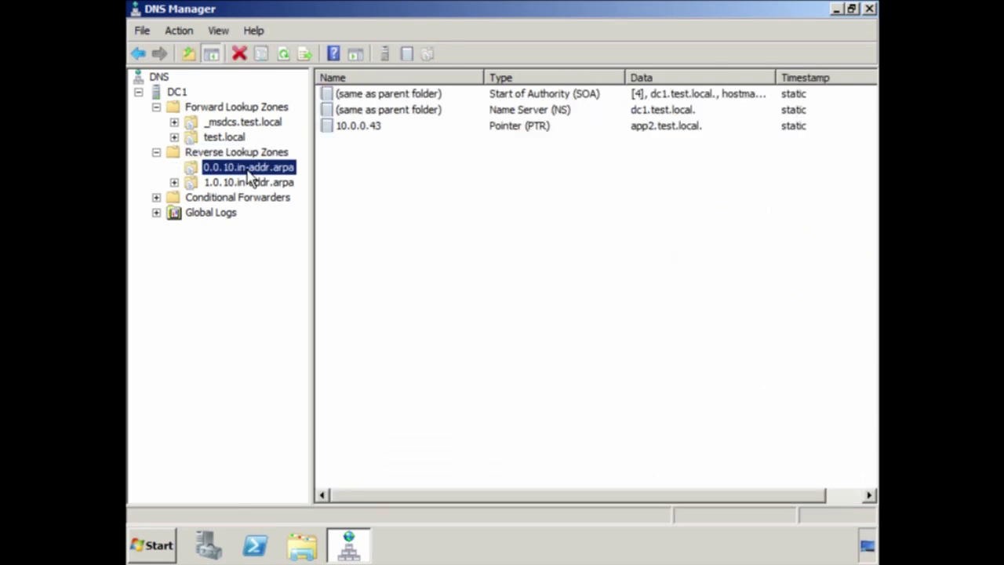
left_click(359, 127)
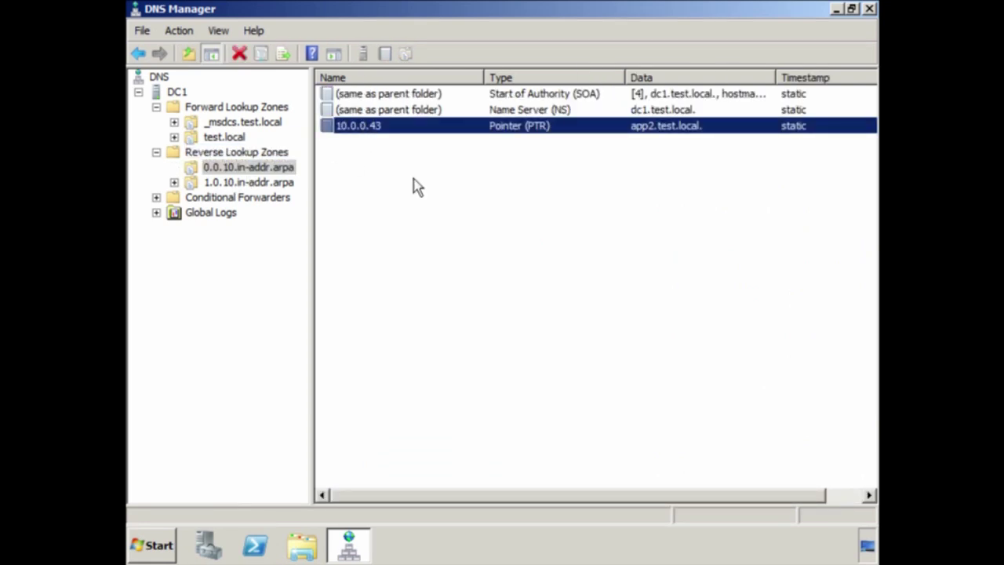
right_click(231, 136)
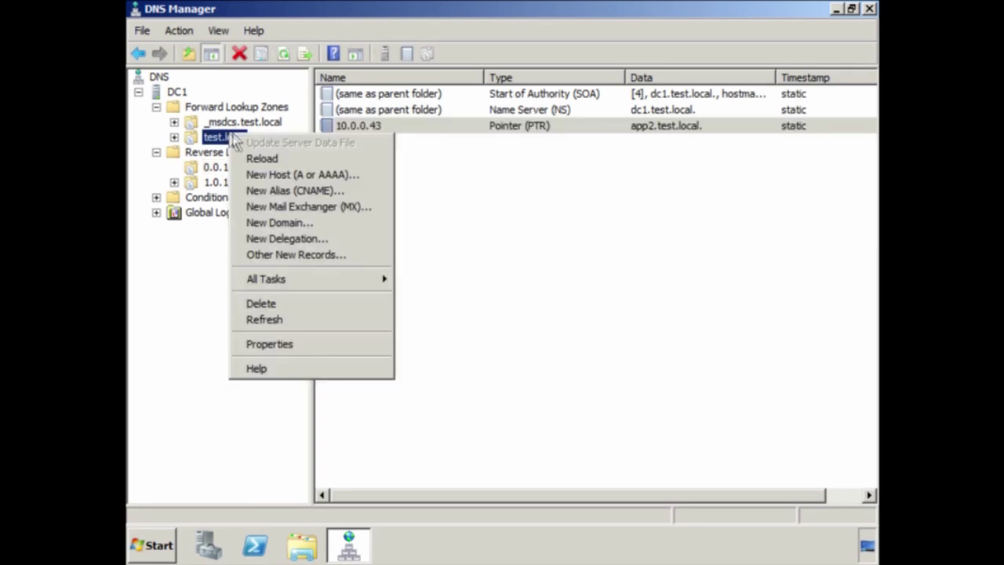
Step: Add an MX record to test.local for mail server mail1.test.local with priority 10
left_click(386, 206)
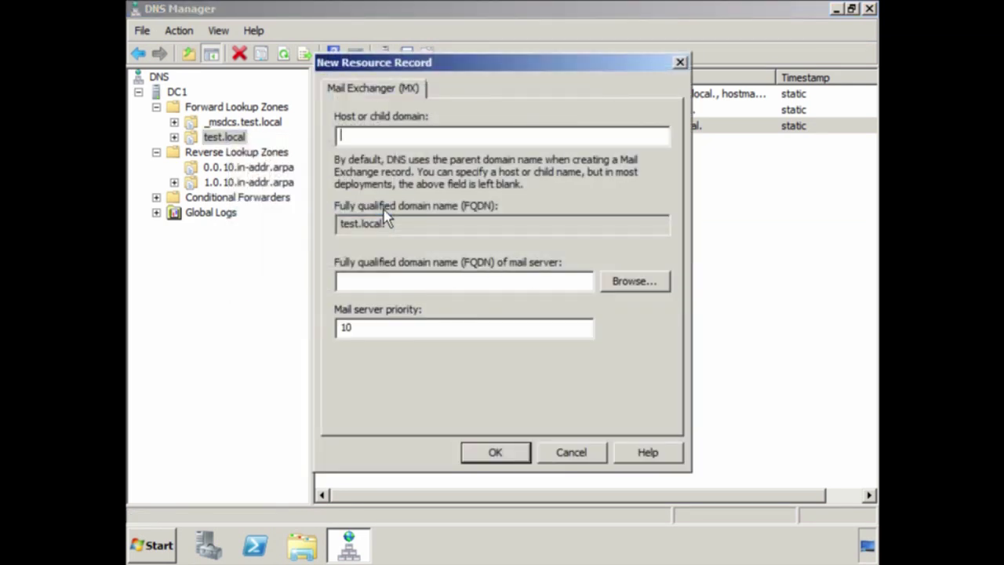
key("Tab")
key("Tab")
type("mail1.test.local")
key("Tab")
key("Tab")
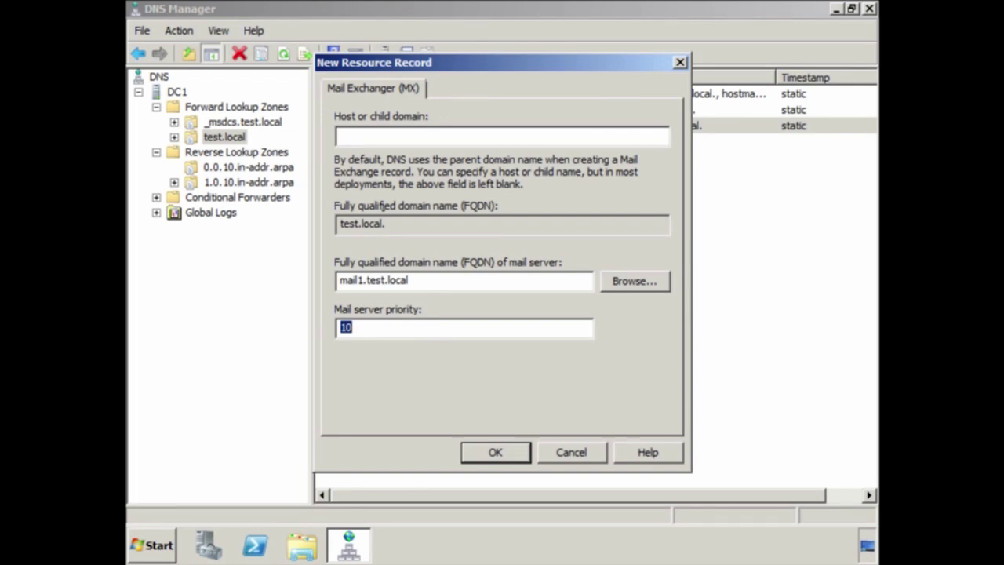
key("Tab")
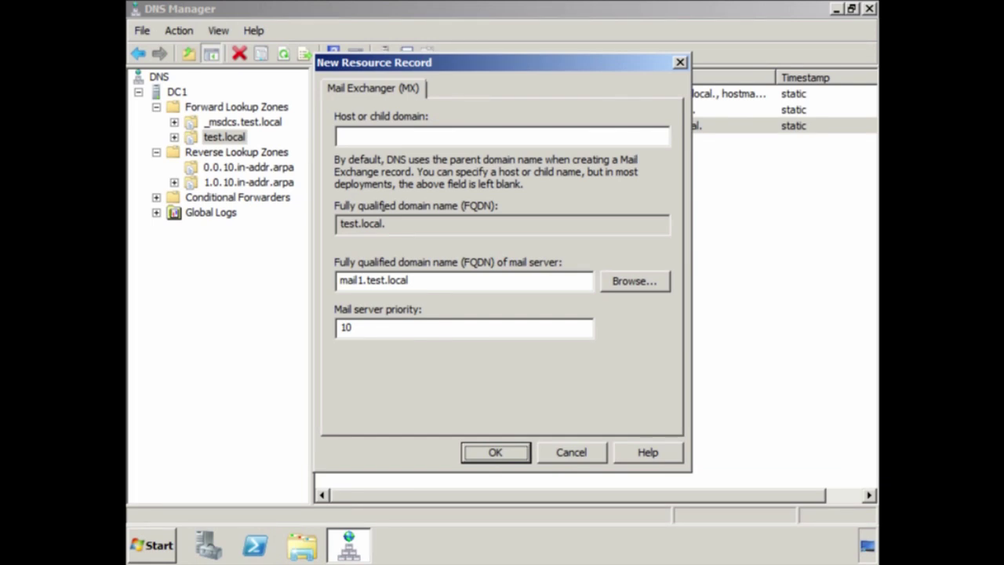
left_click(493, 452)
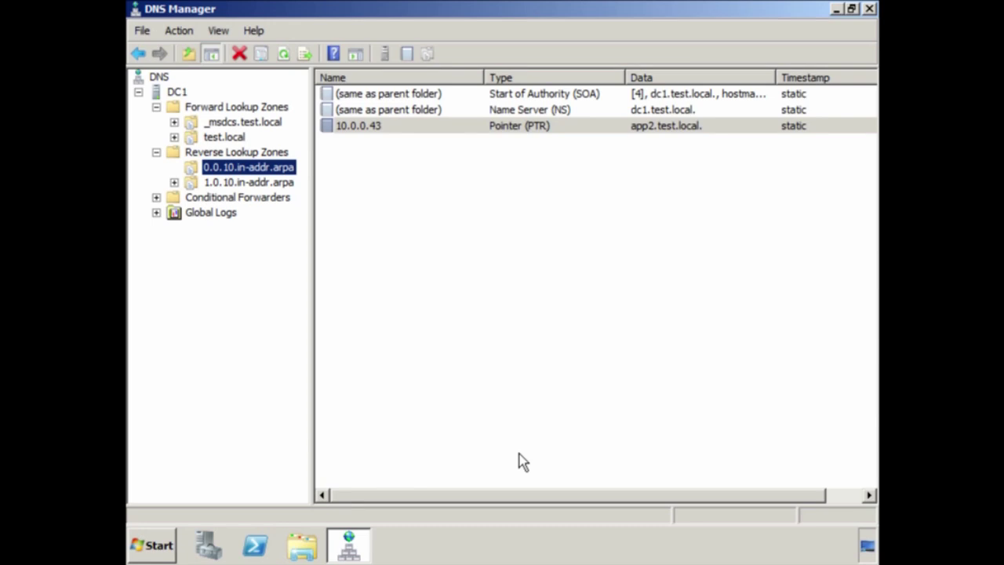
left_click(229, 138)
right_click(234, 141)
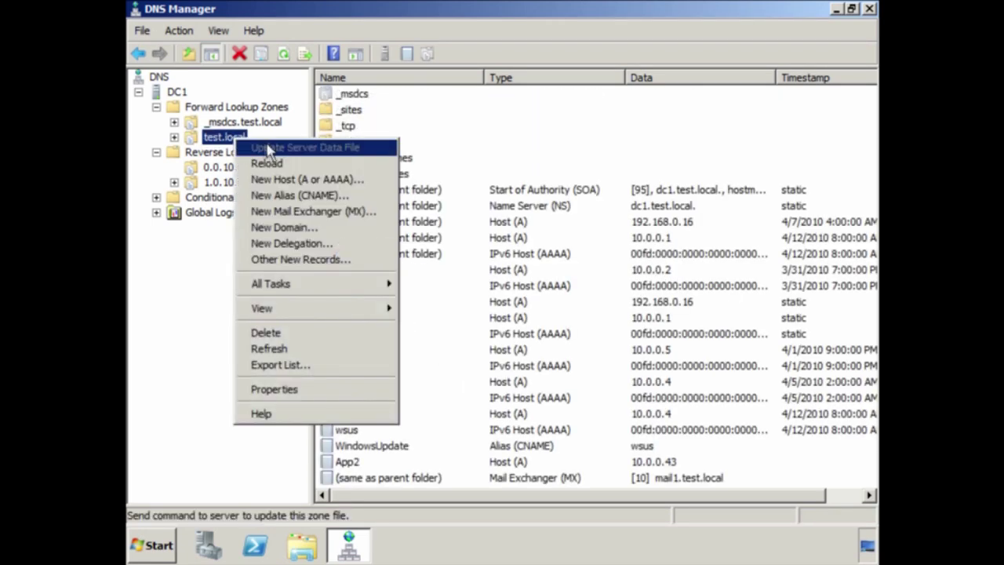
left_click(382, 260)
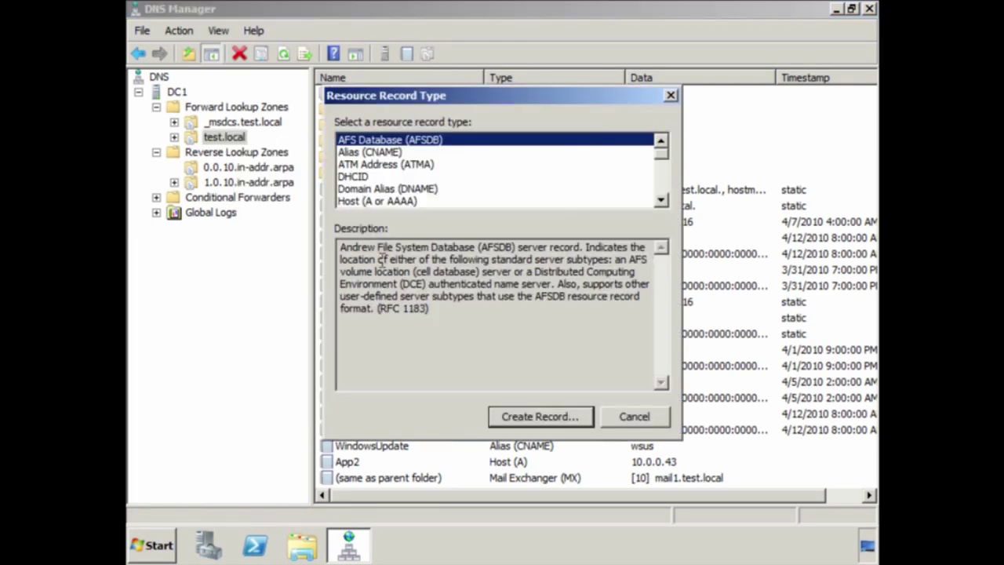
left_click(661, 201)
left_click(661, 201)
left_click(662, 201)
left_click(661, 201)
left_click(661, 201)
scroll(497, 161, "down", 3)
left_click(437, 152)
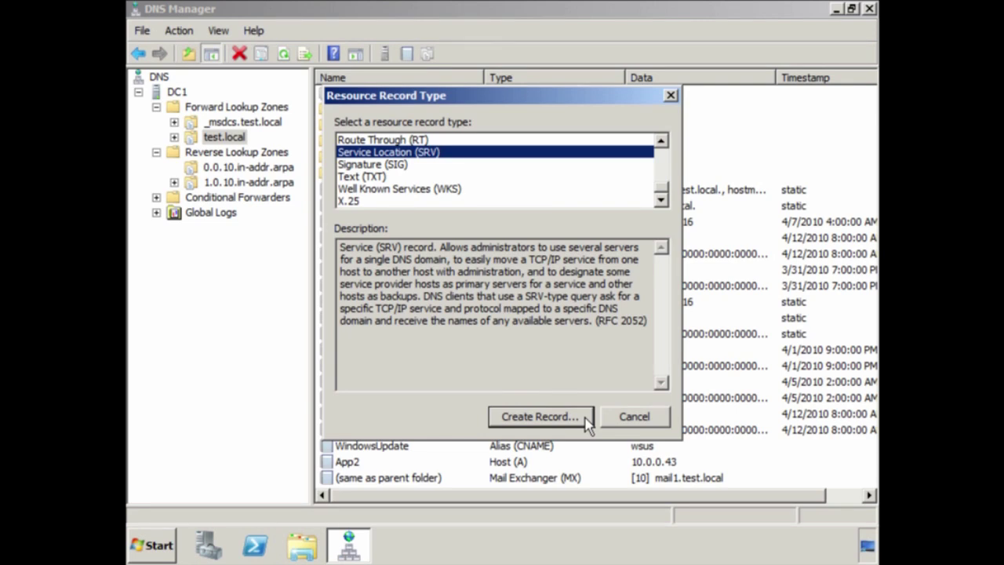
left_click(637, 417)
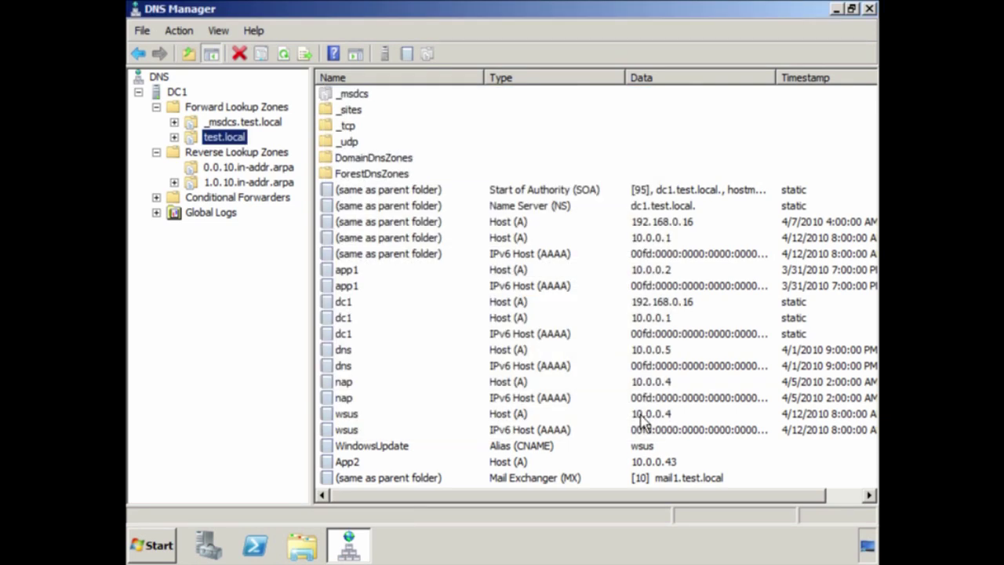
left_click(378, 270)
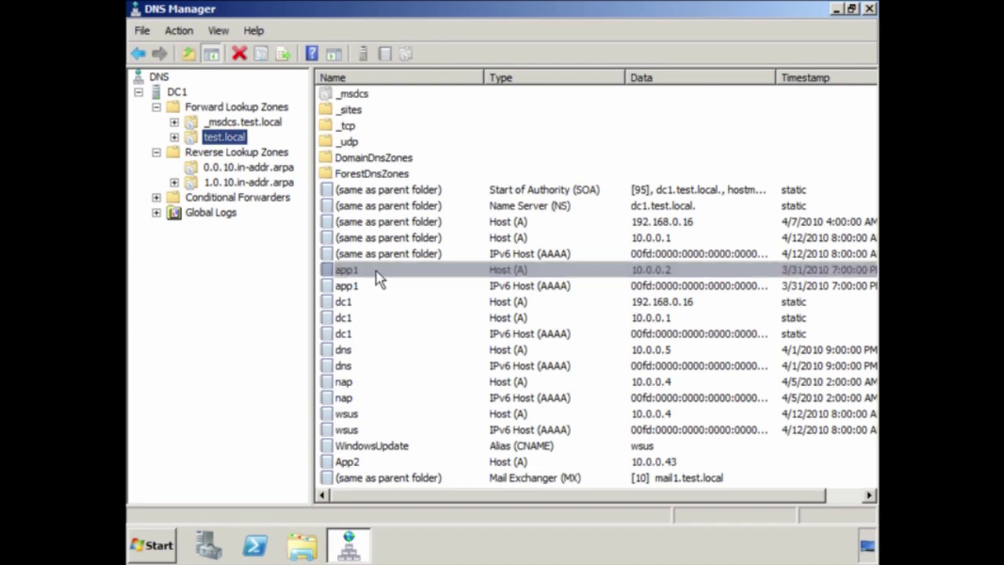
left_click(394, 311)
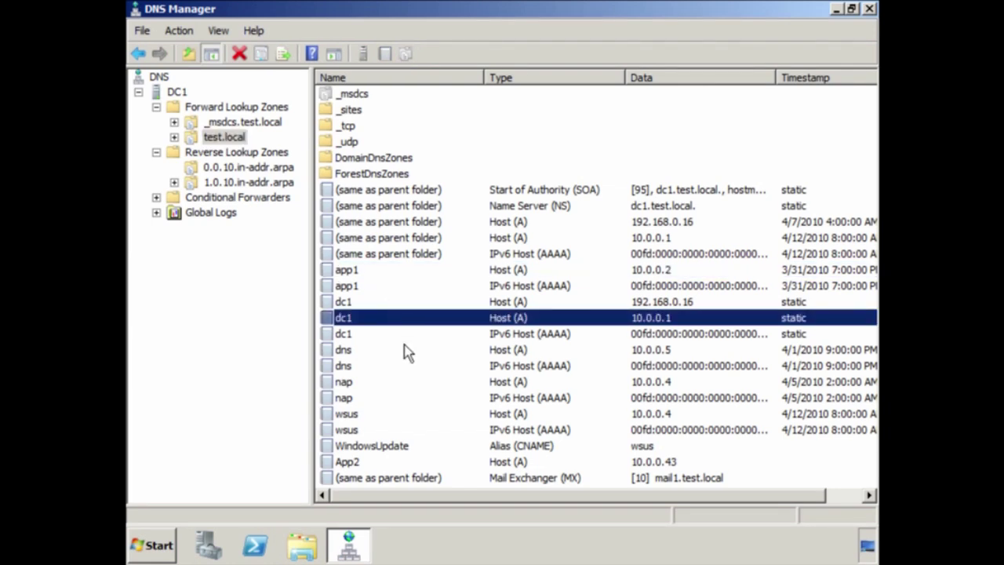
left_click(406, 352)
left_click(414, 383)
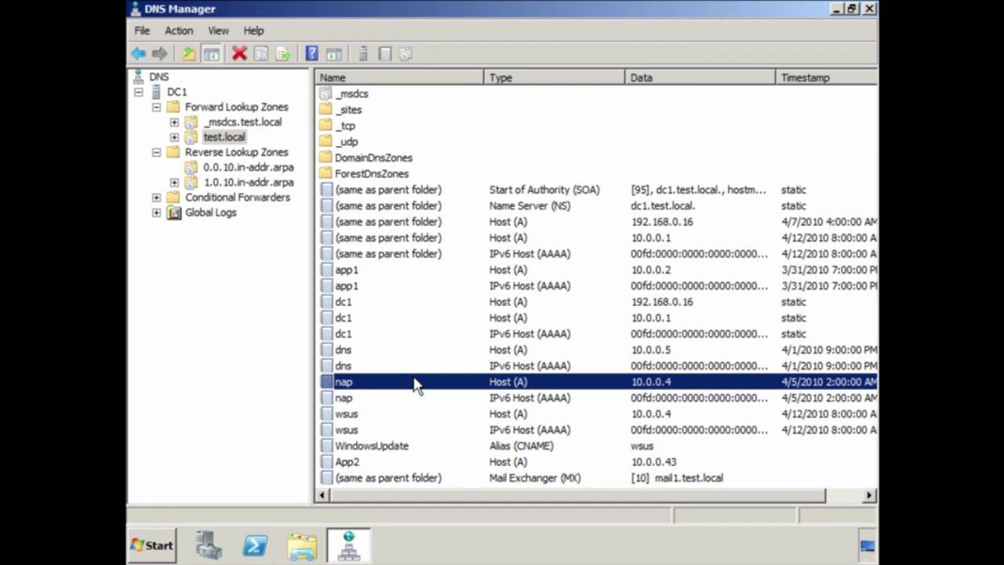
Step: Start a new reverse zone as an AD-integrated primary replicated to all DNS servers in test.local
left_click(215, 154)
right_click(217, 161)
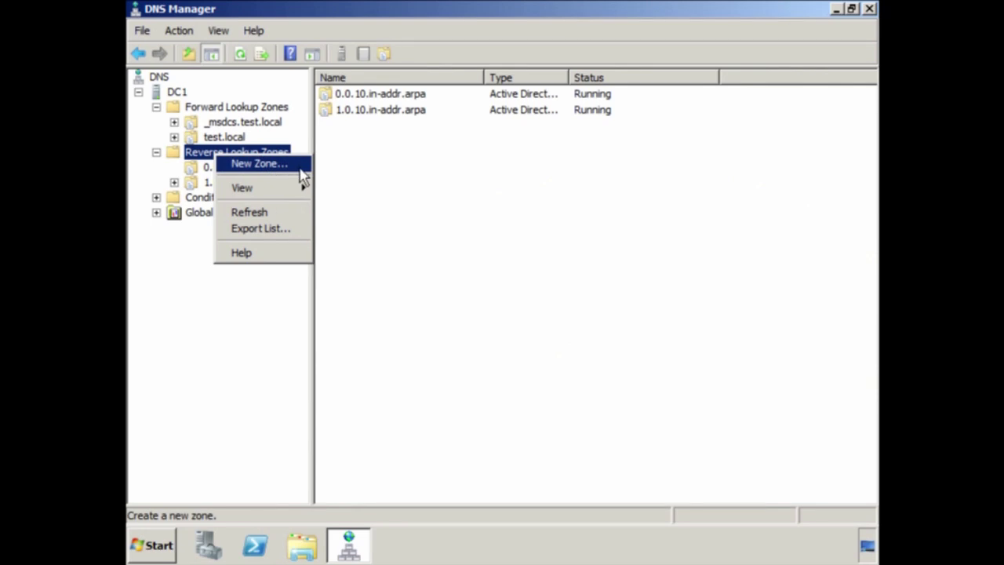
left_click(301, 168)
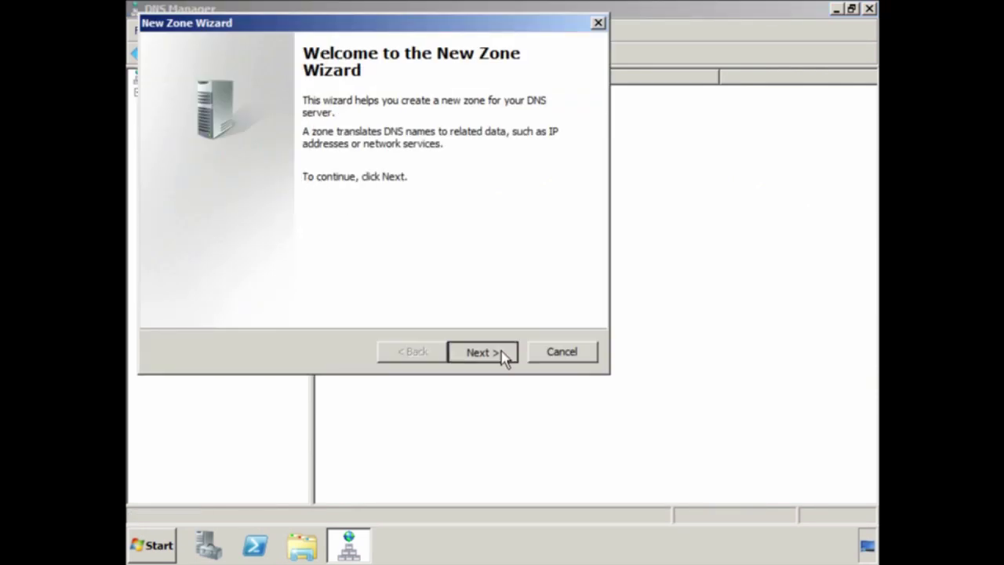
left_click(504, 354)
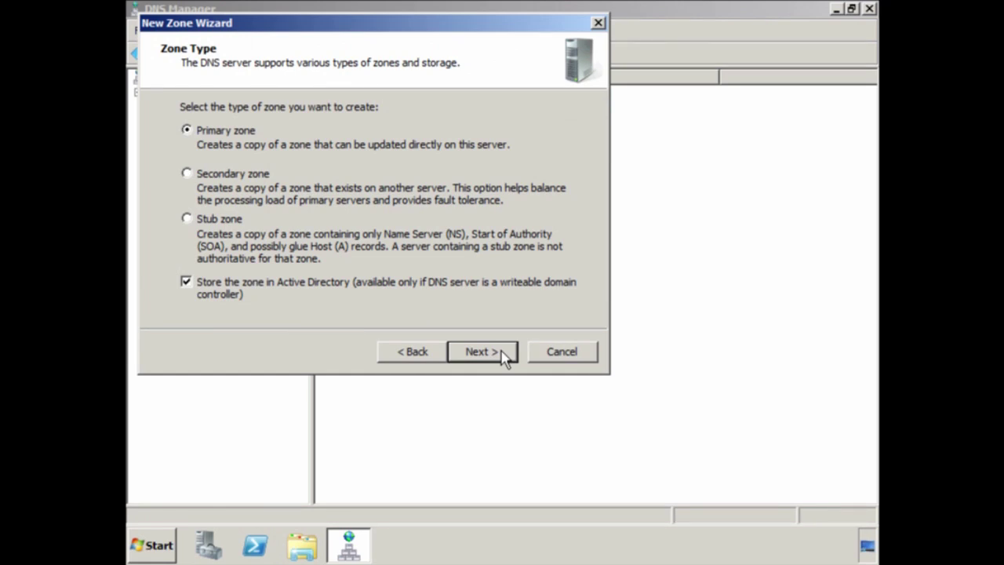
left_click(504, 355)
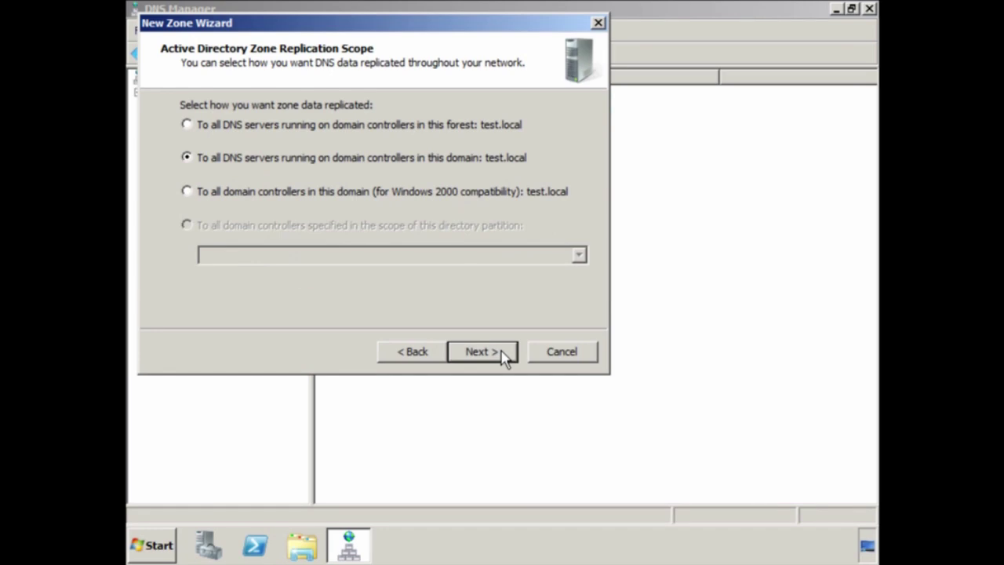
left_click(504, 355)
left_click(504, 355)
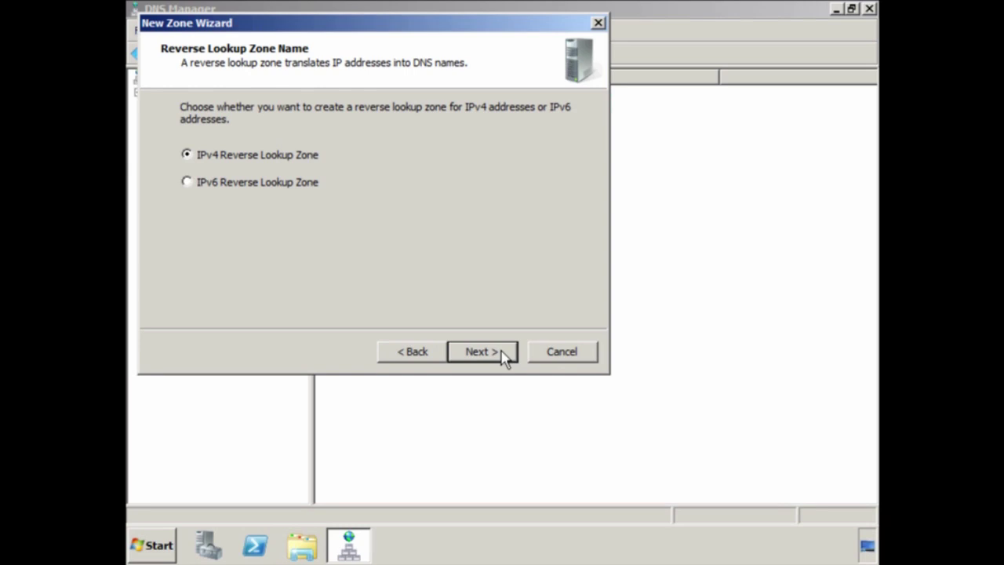
Step: Make it an IPv6 reverse zone for prefix fd::/64 allowing only secure dynamic updates
left_click(188, 183)
left_click(506, 357)
type("fd::/64")
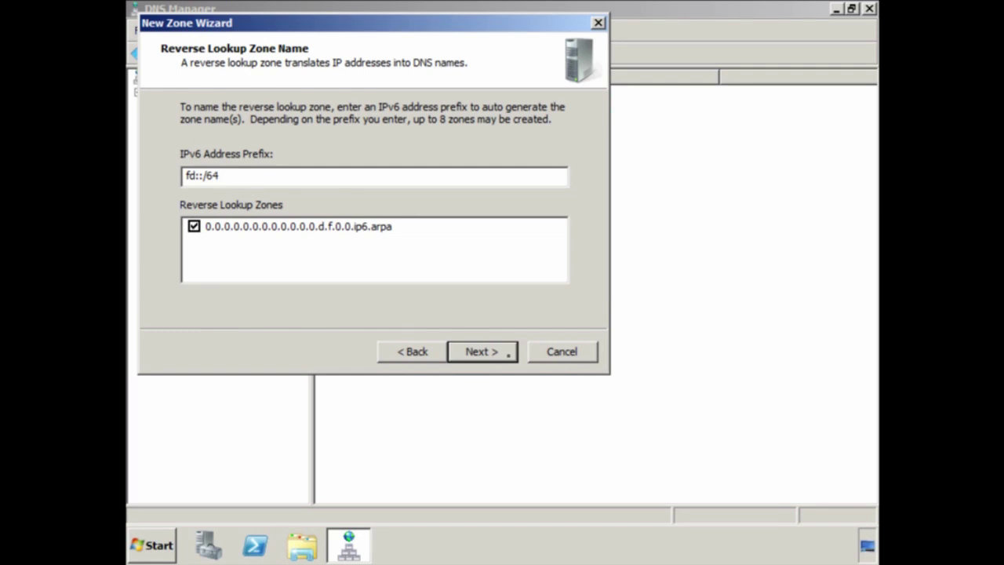
left_click(507, 354)
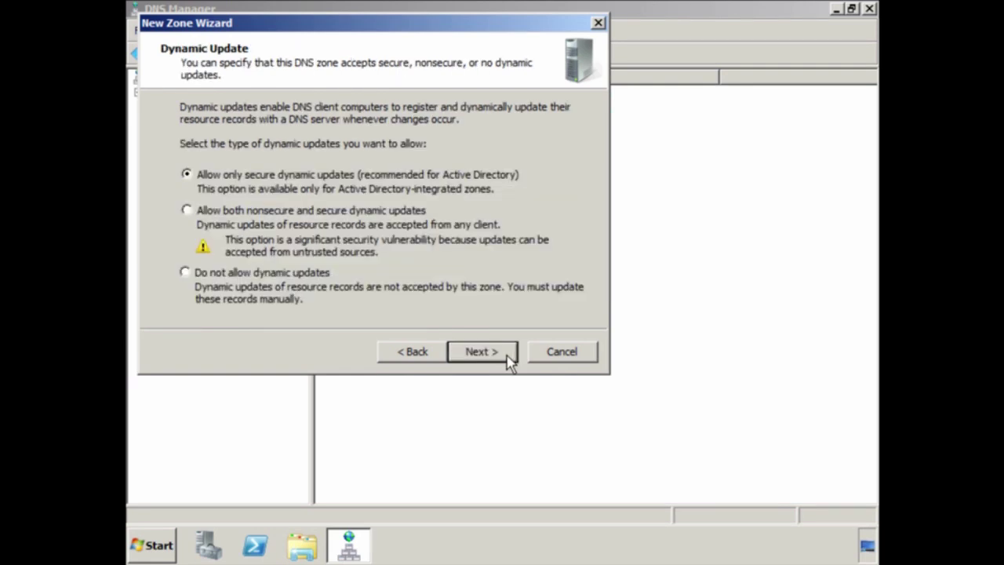
left_click(508, 358)
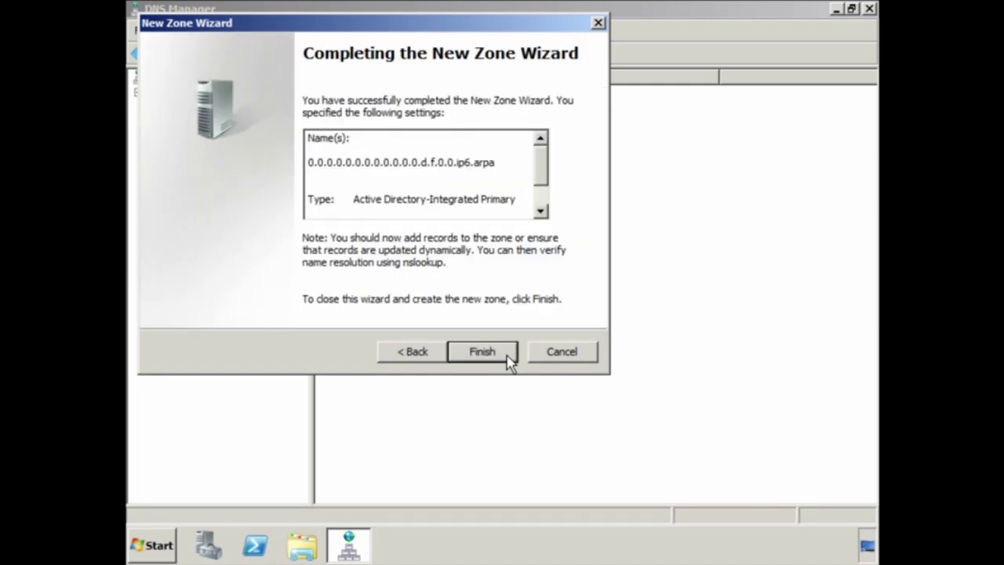
left_click(508, 362)
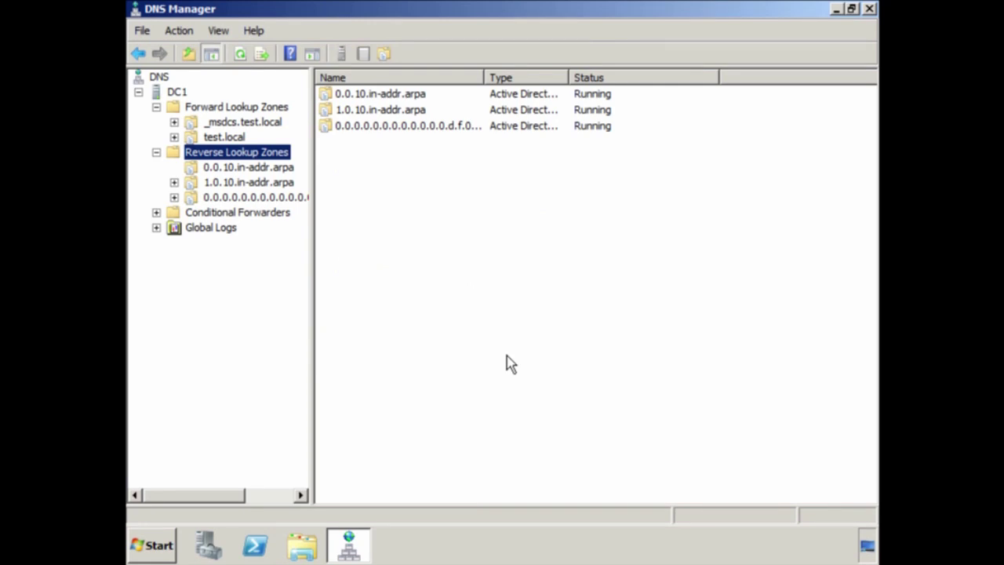
Step: Add an app2 IPv6 host record at FD::43 in test.local with an associated pointer record
right_click(245, 139)
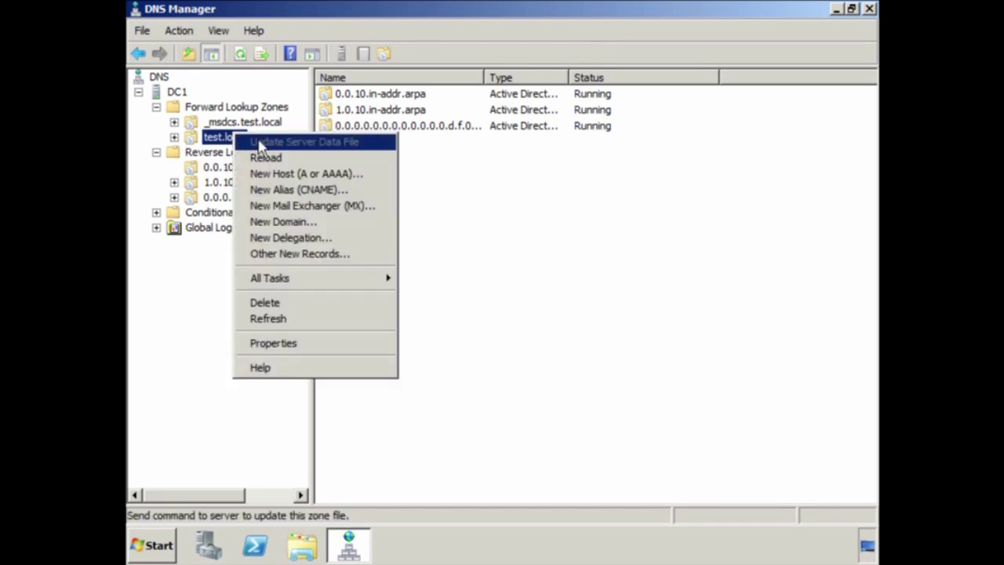
left_click(379, 182)
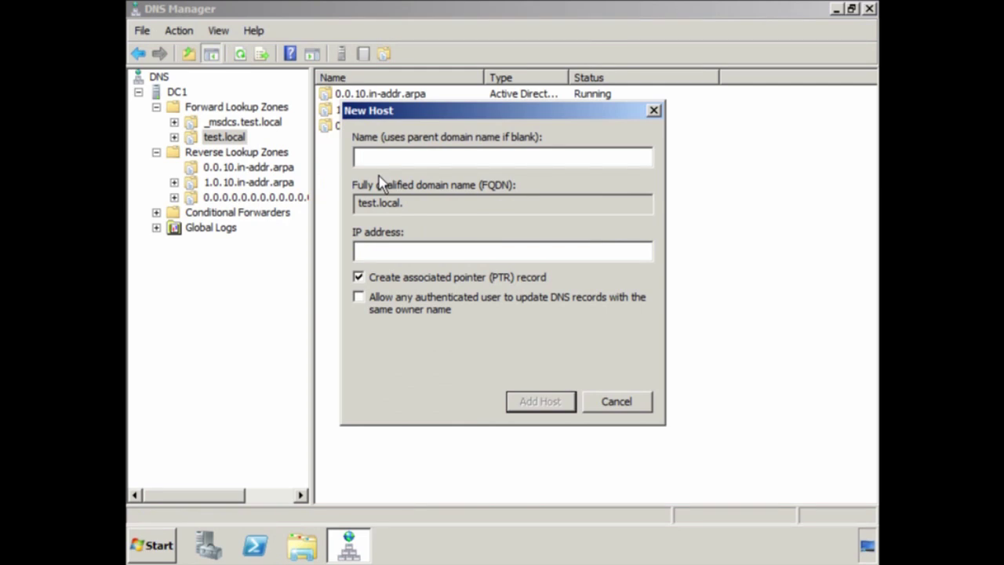
type("app2")
key("Tab")
key("Tab")
type("1D::2")
key("BackSpace")
type("43")
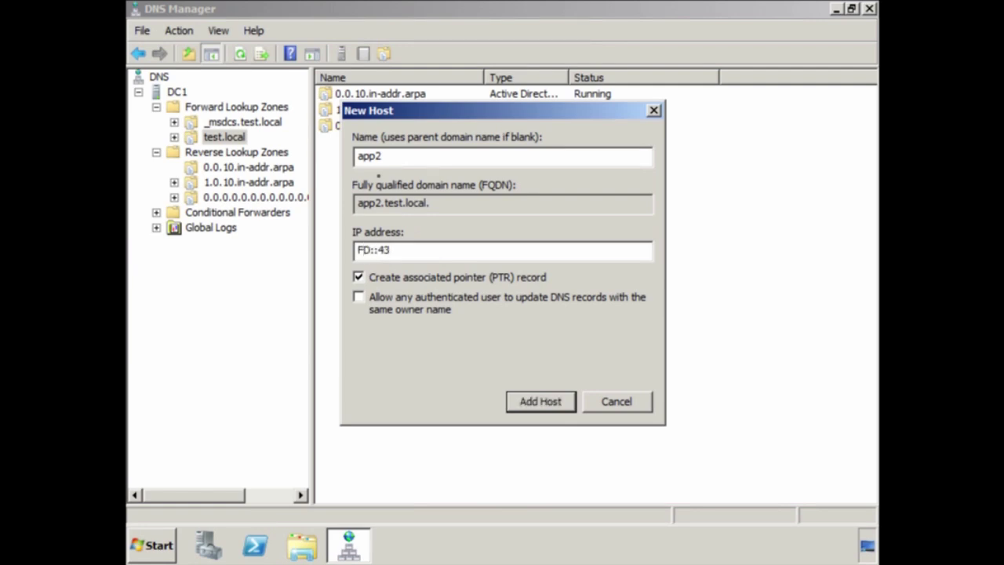
key("Tab")
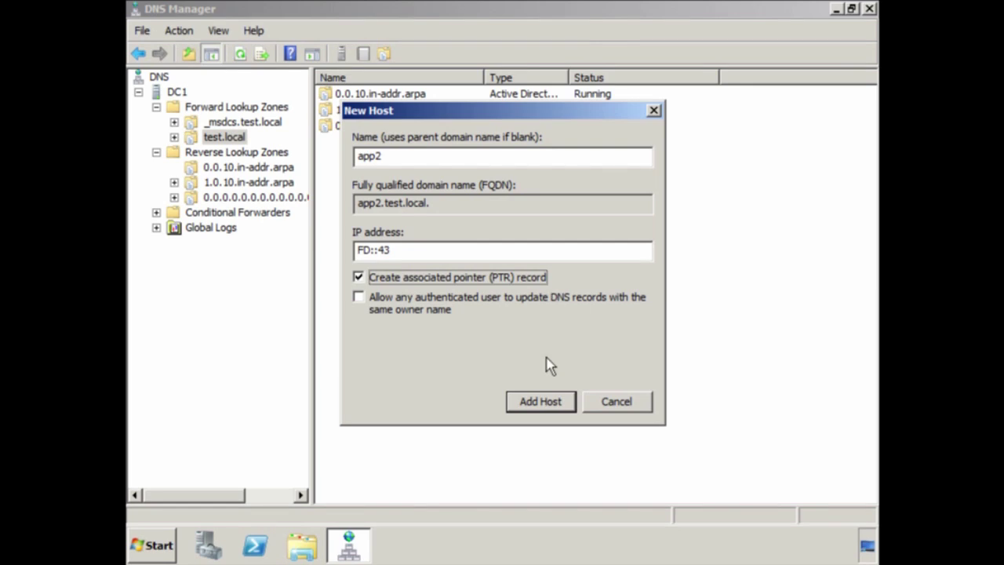
left_click(554, 412)
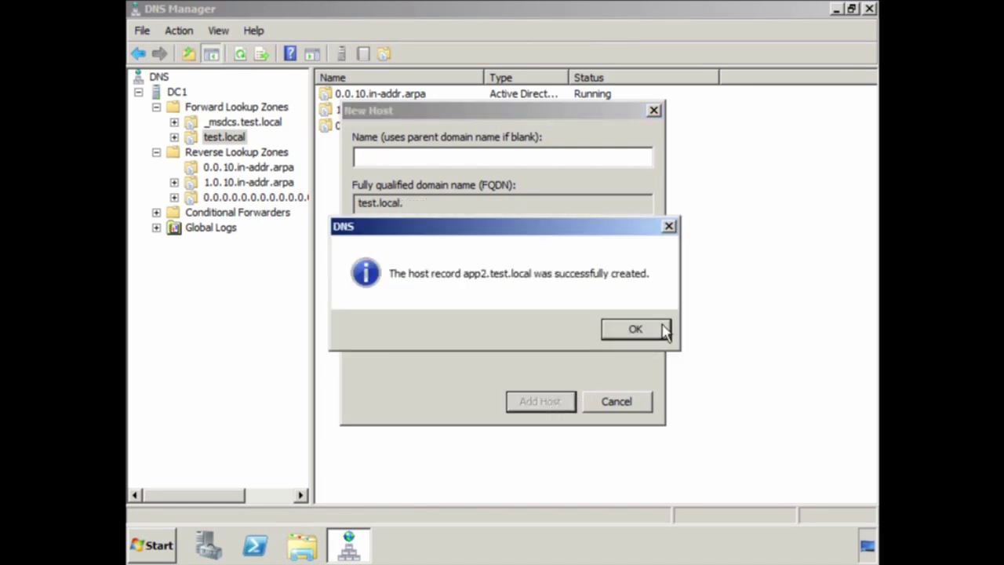
left_click(636, 329)
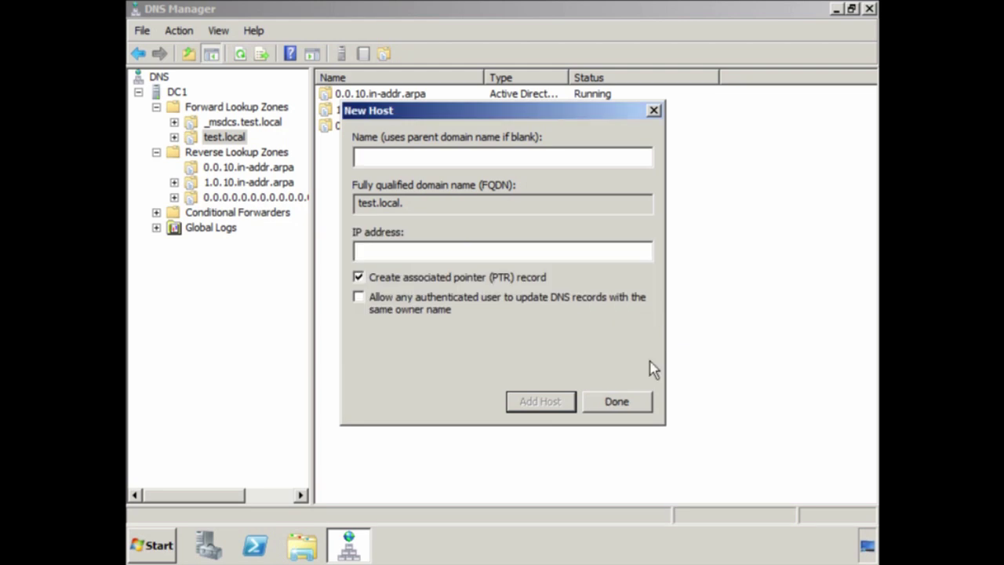
left_click(643, 404)
Step: Inspect the WindowsUpdate and app2 AAAA records, refresh the zone, and open the _udp folder
left_click(225, 137)
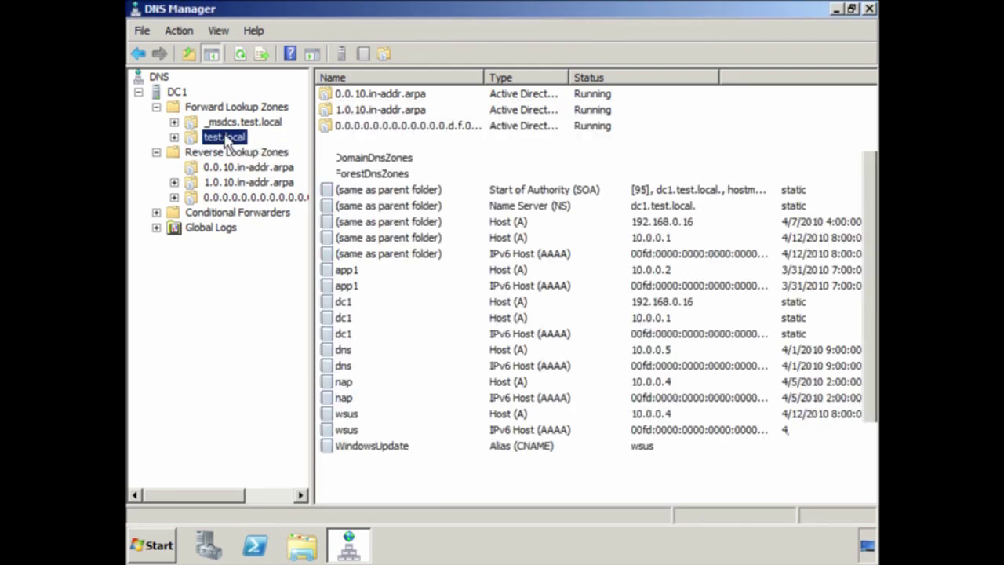
left_click(419, 447)
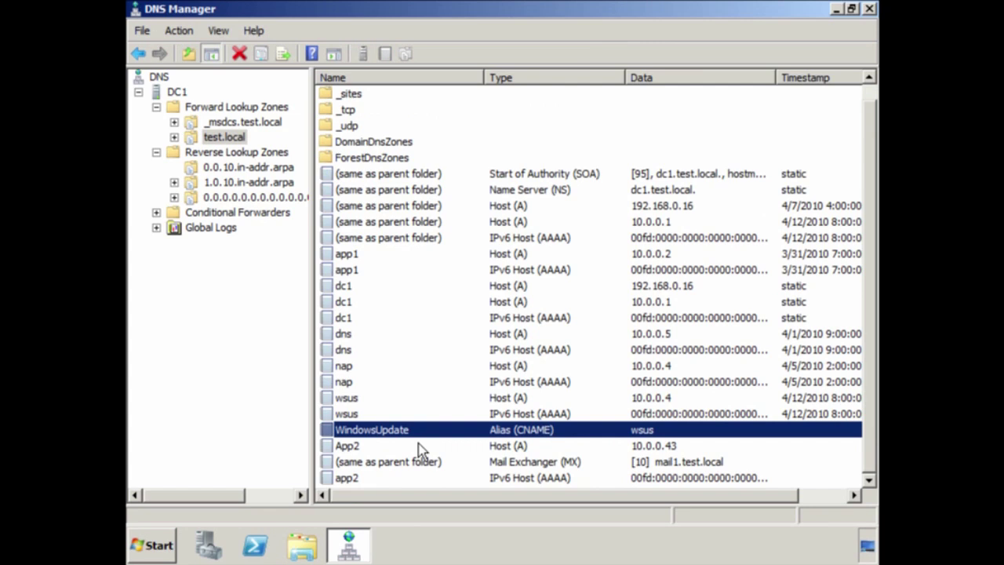
left_click(441, 478)
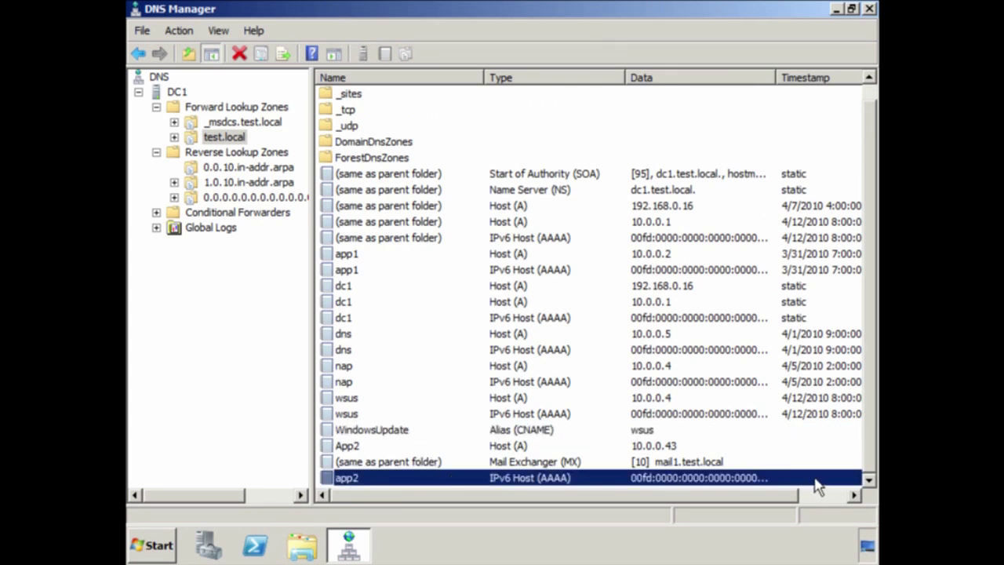
key("F5")
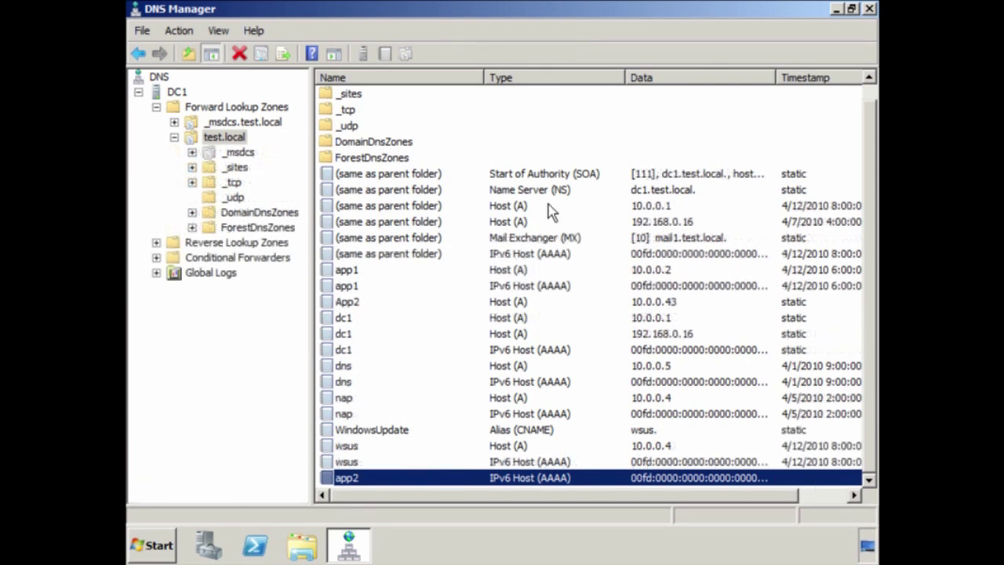
left_click(350, 94)
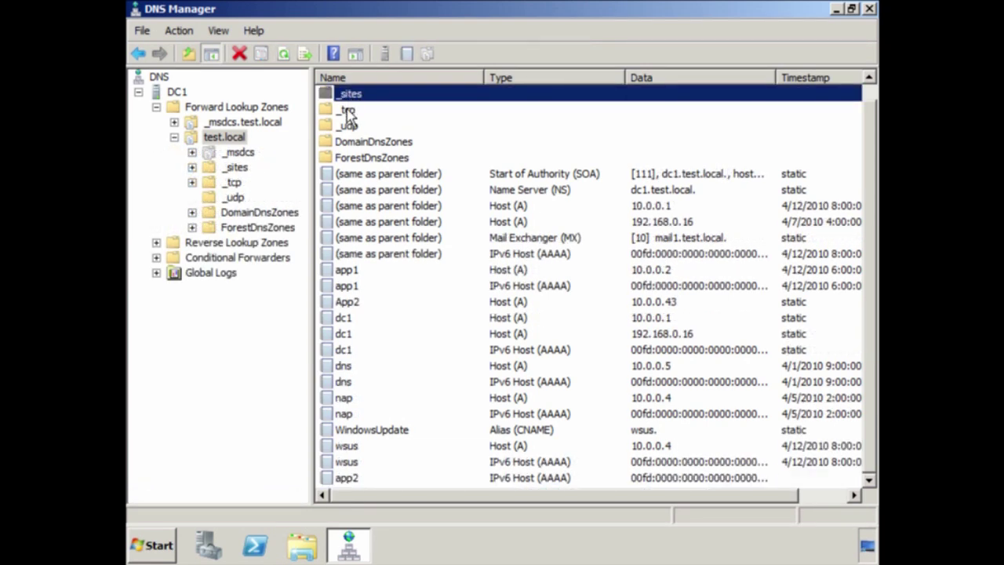
left_click(347, 111)
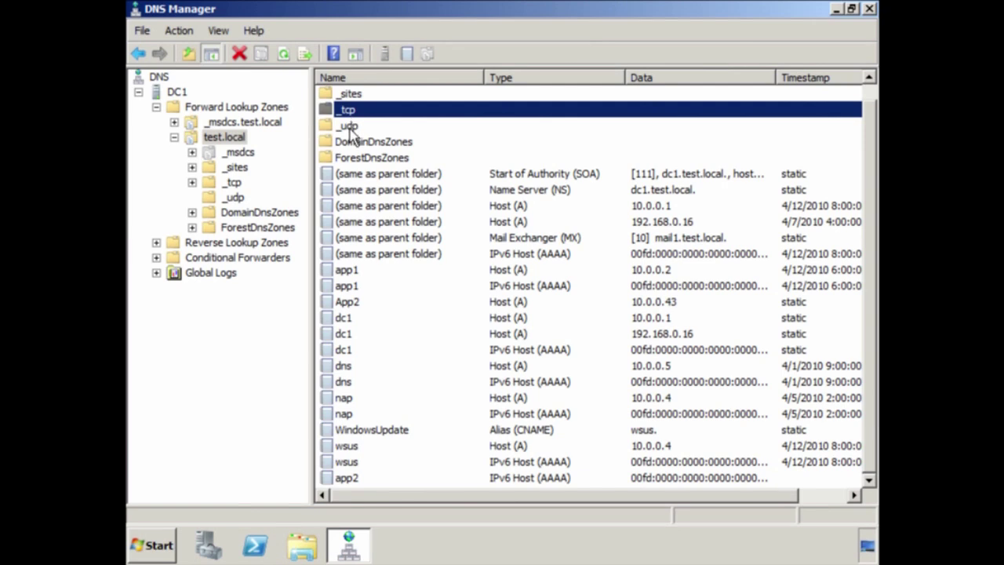
left_click(350, 128)
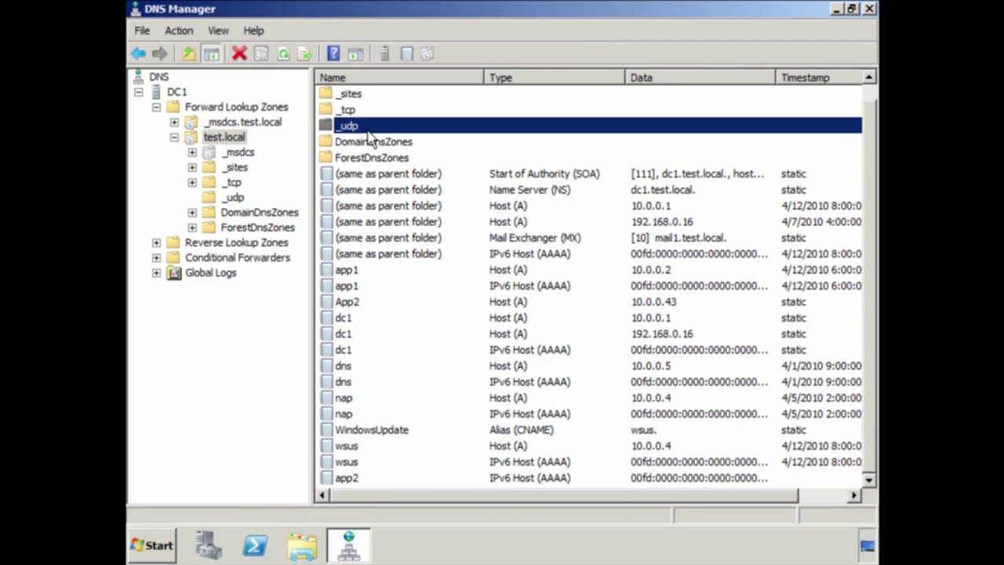
double_click(368, 131)
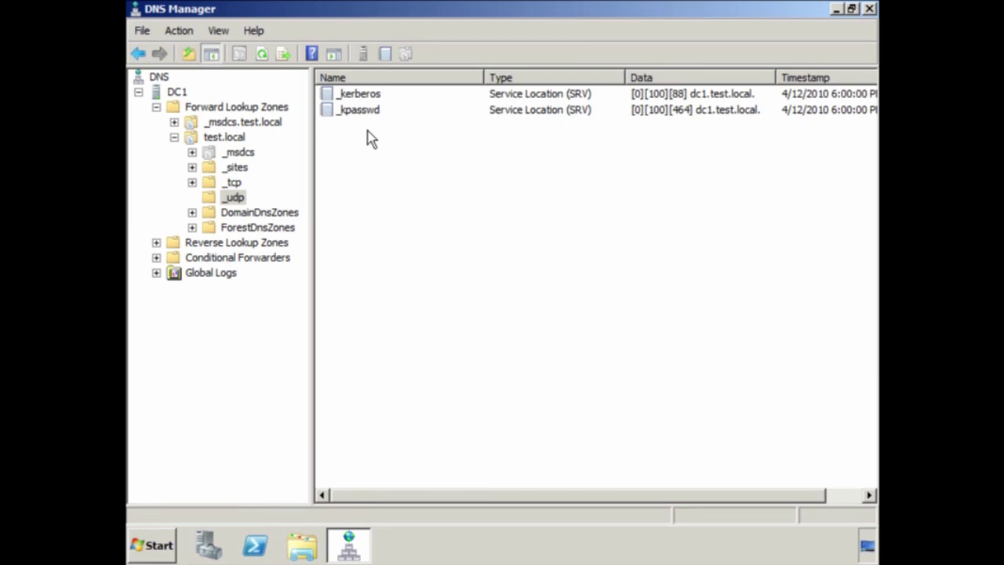
Step: Open test.local Properties and leave dynamic updates set to Secure only
right_click(226, 142)
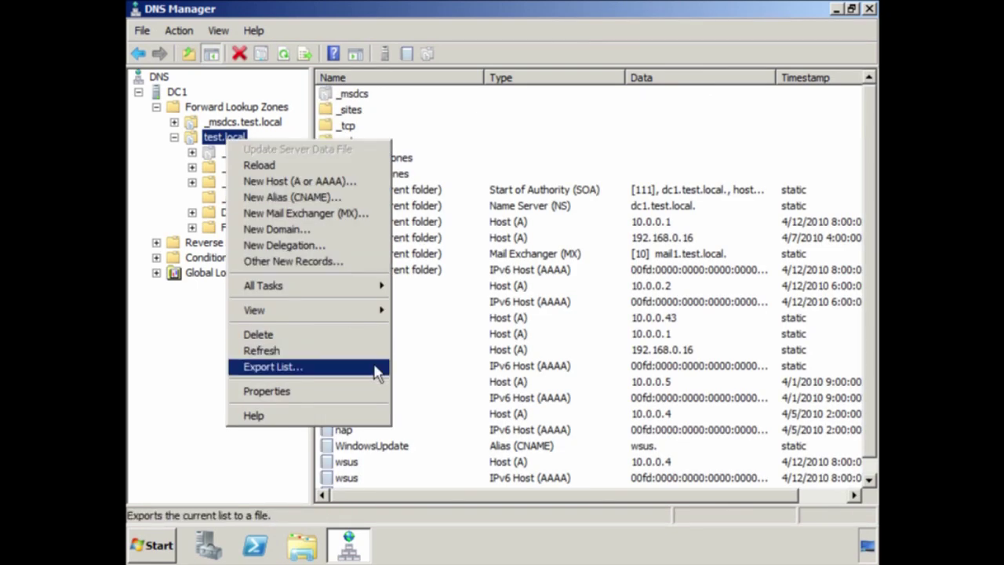
left_click(385, 393)
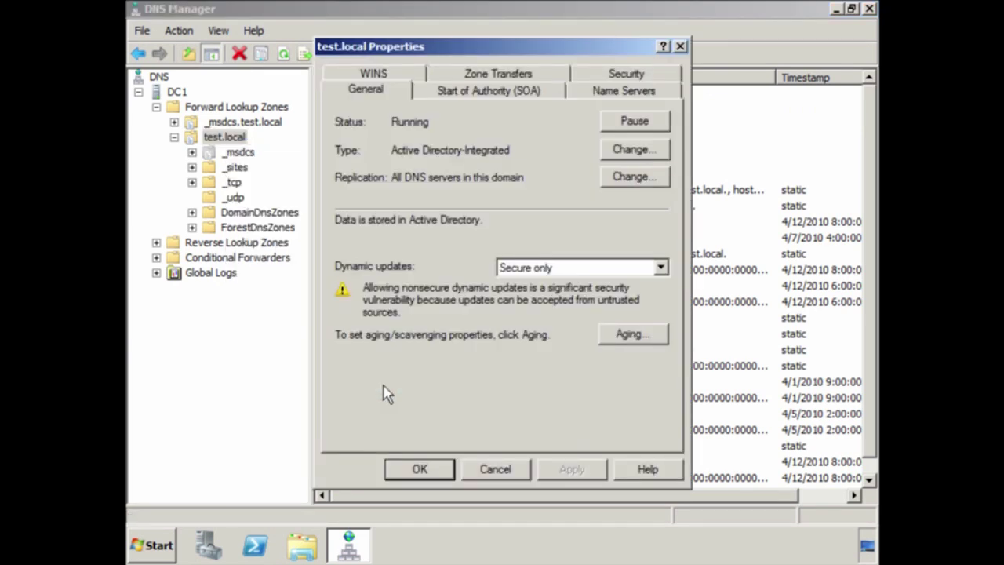
left_click(662, 268)
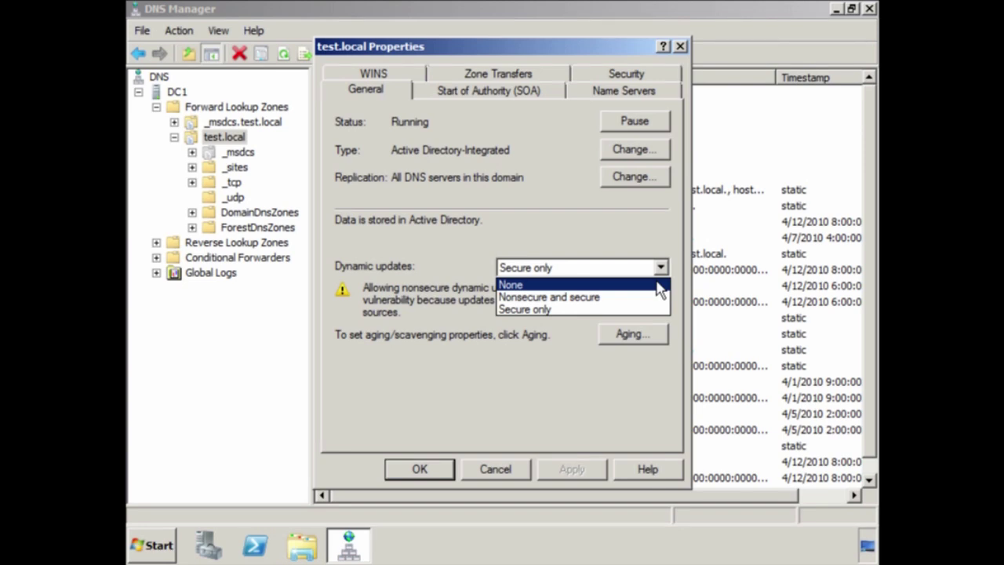
left_click(677, 326)
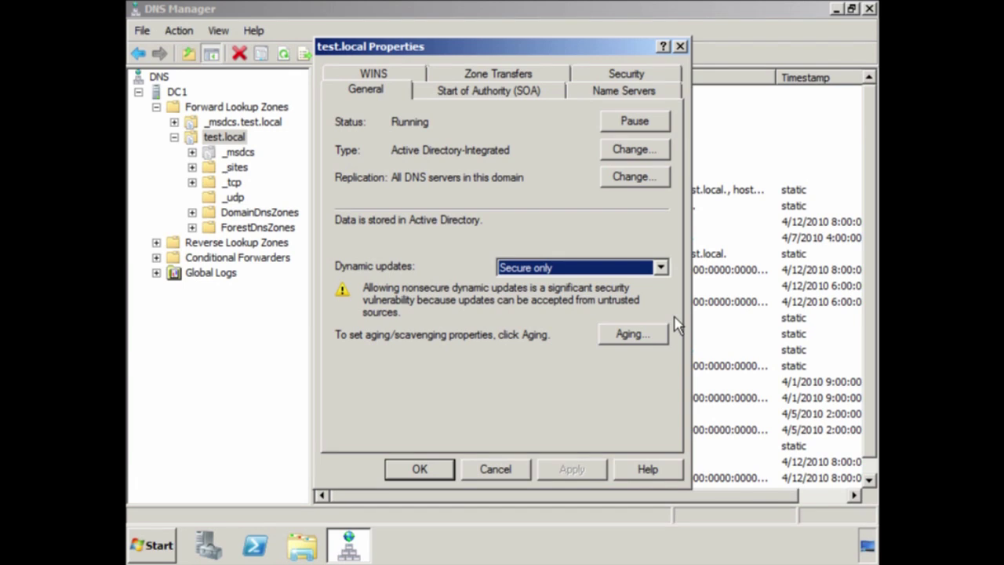
Step: Review the zone's aging/scavenging intervals, then cancel both dialogs without changes
left_click(662, 336)
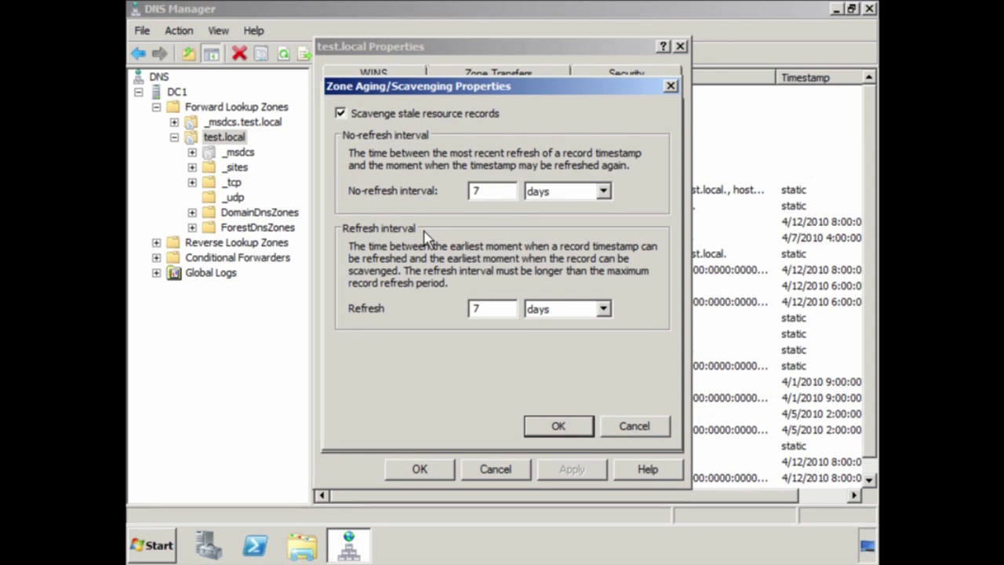
left_click(658, 425)
left_click(526, 469)
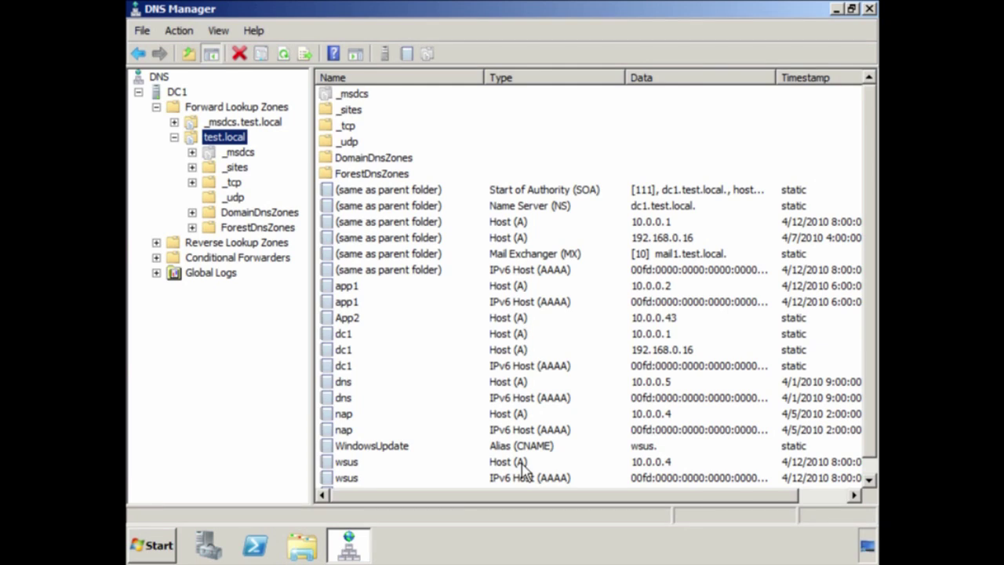
Step: Launch the DHCP console from Administrative Tools
left_click(159, 547)
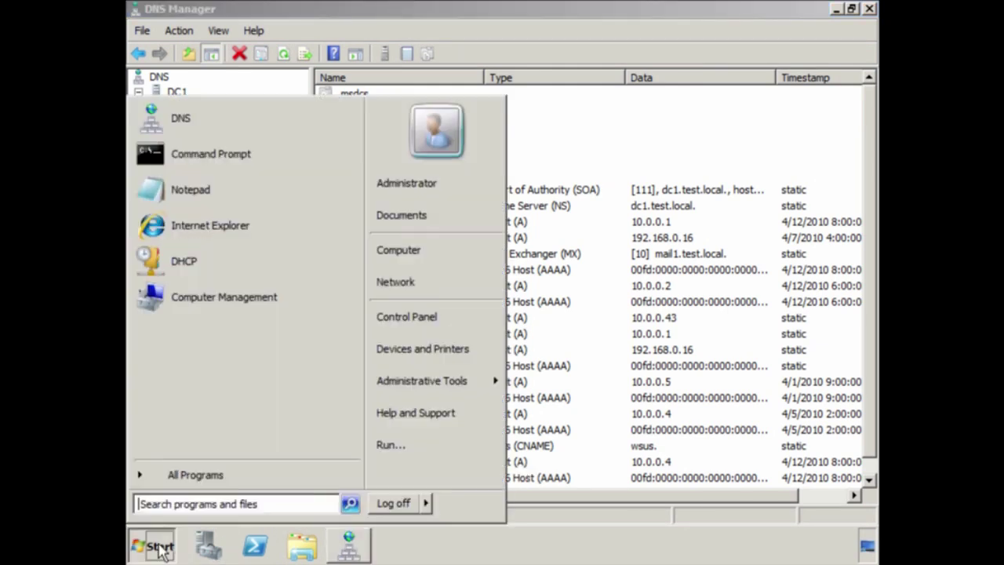
mouse_move(445, 379)
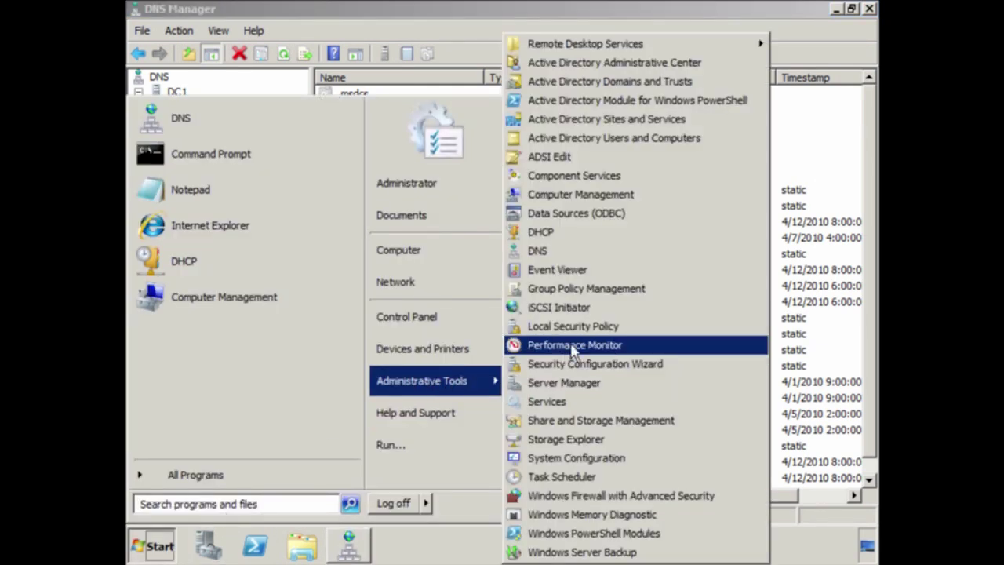
left_click(678, 234)
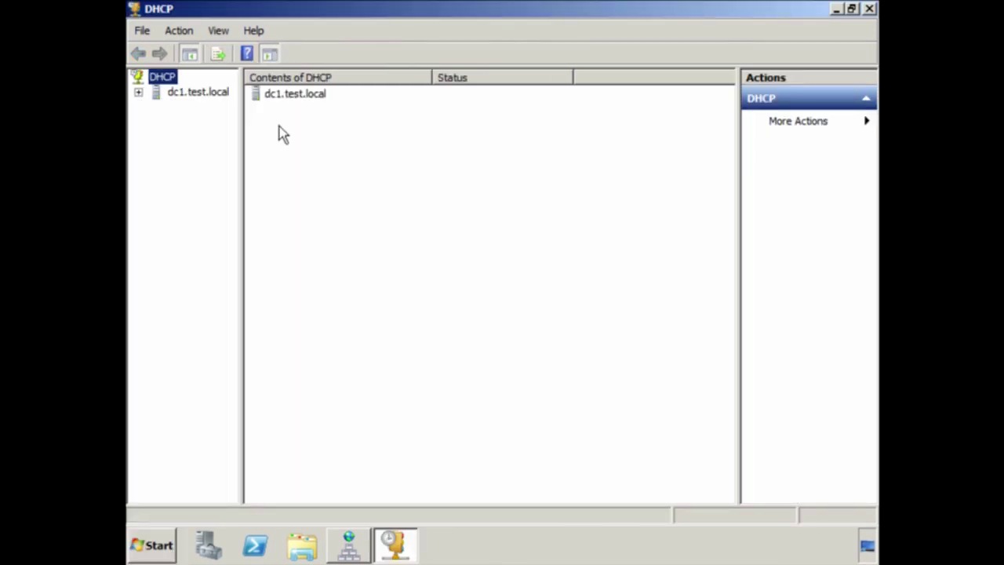
Step: In dc1.test.local's IPv4 Properties DNS tab, choose always dynamically update DNS A and PTR records
left_click(139, 94)
left_click(193, 107)
right_click(197, 110)
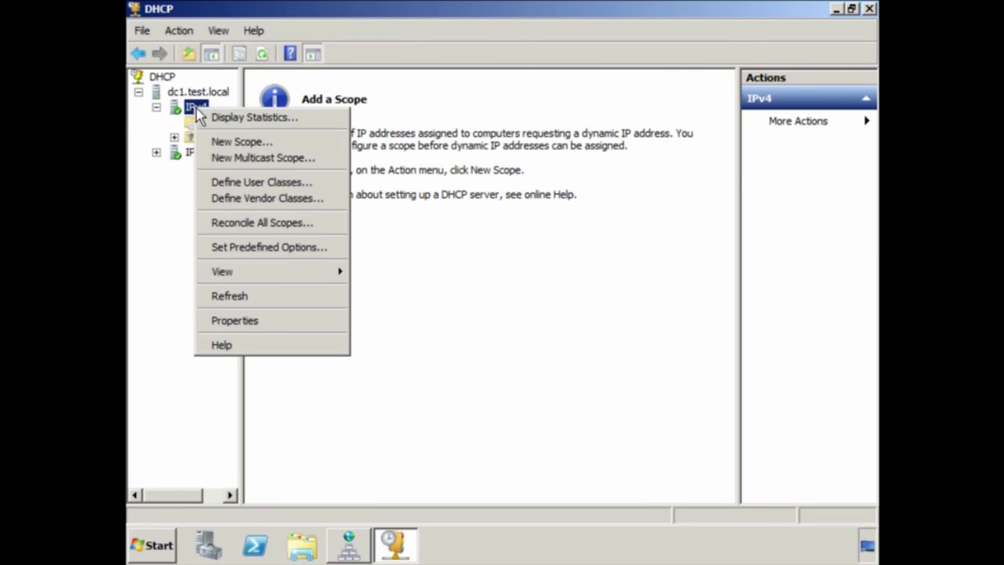
left_click(338, 321)
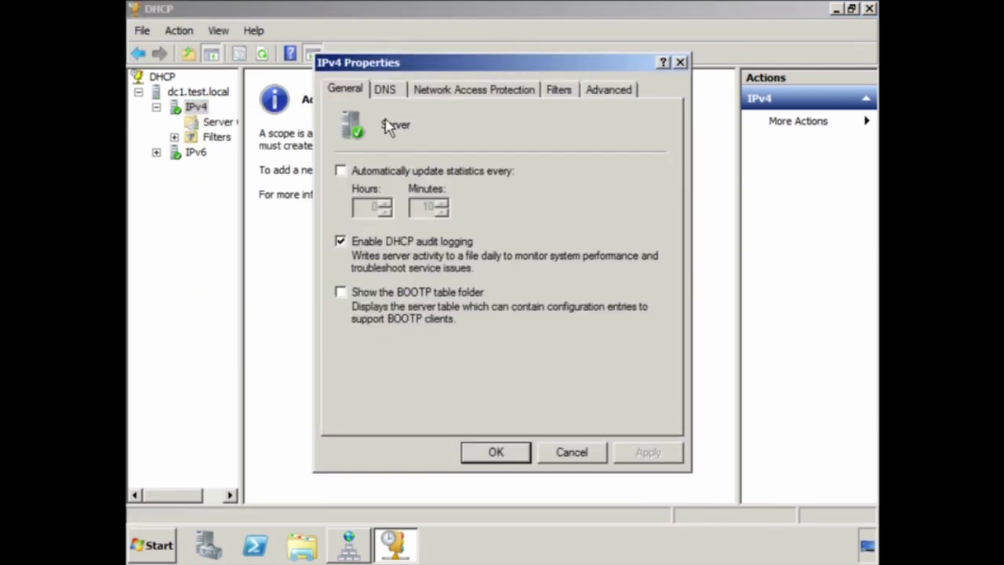
left_click(388, 91)
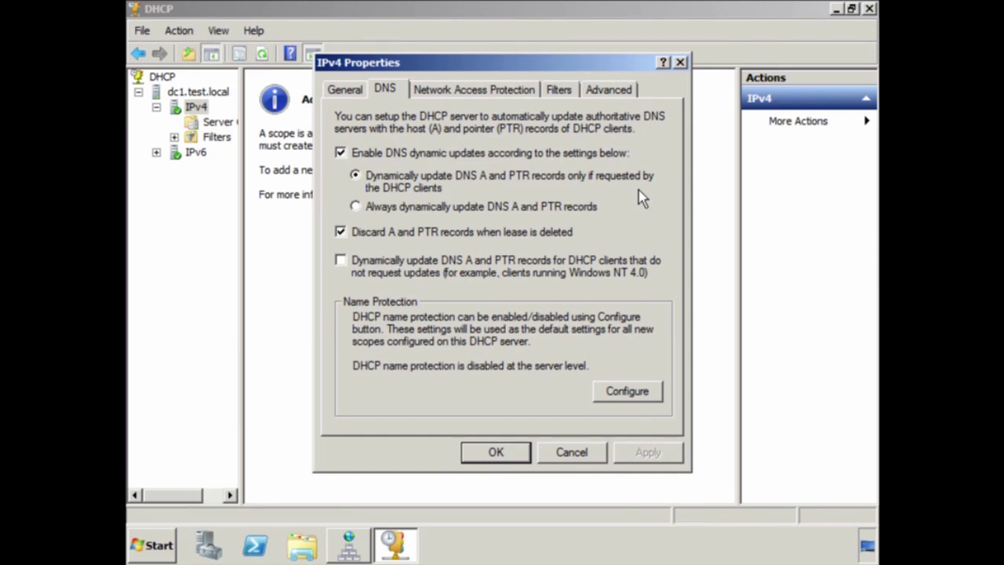
left_click(357, 207)
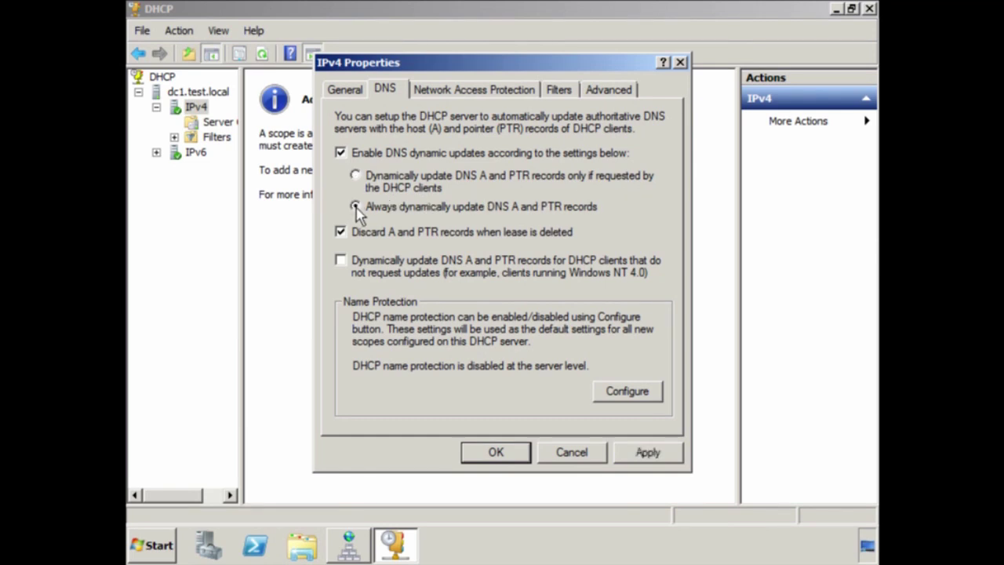